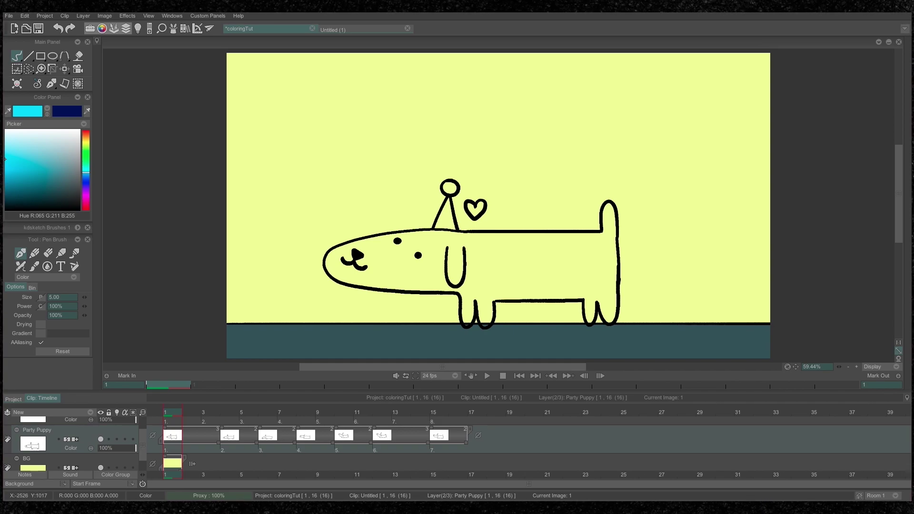
Preview the animation and add a Colo & Texture layer for Party Puppy, making it the active layer.
left_click(488, 377)
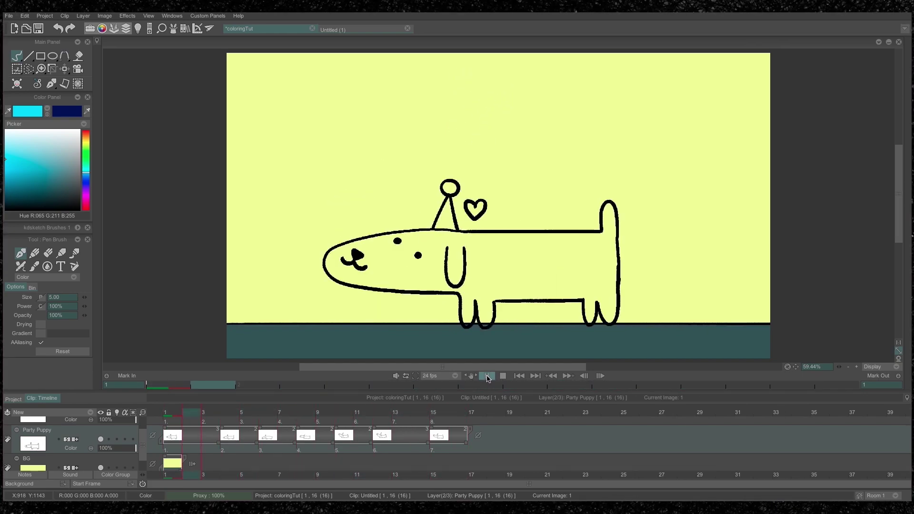
left_click(488, 377)
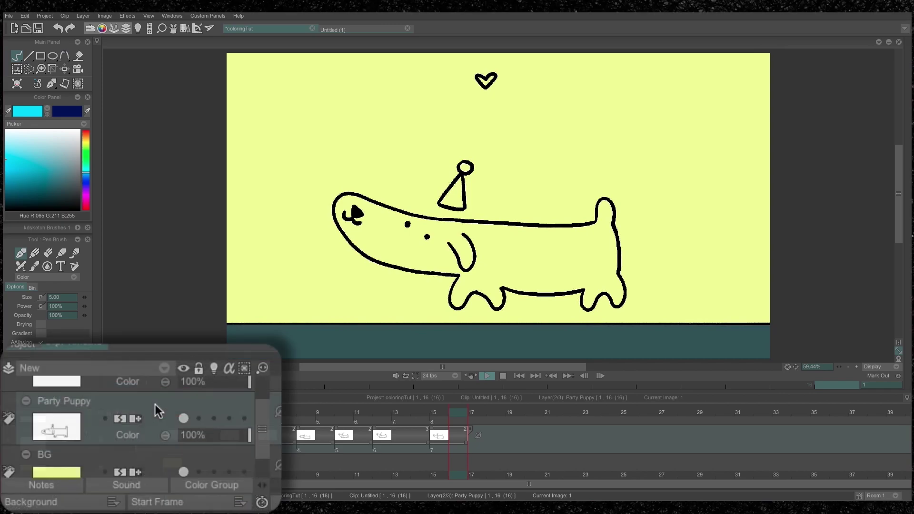
left_click(139, 367)
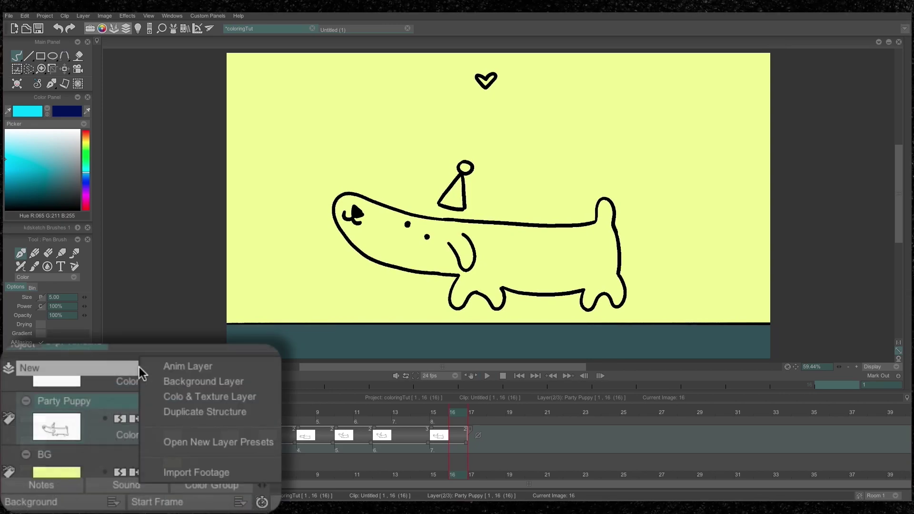
left_click(235, 396)
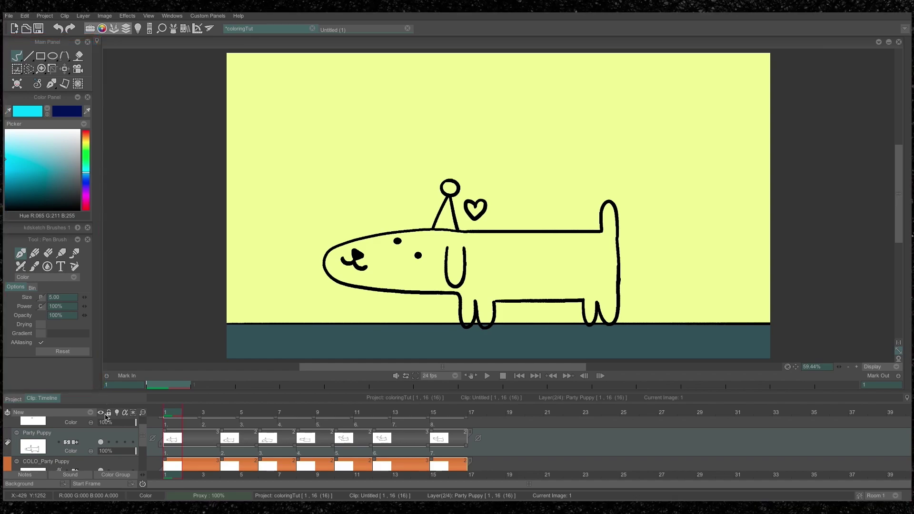
left_click(92, 463)
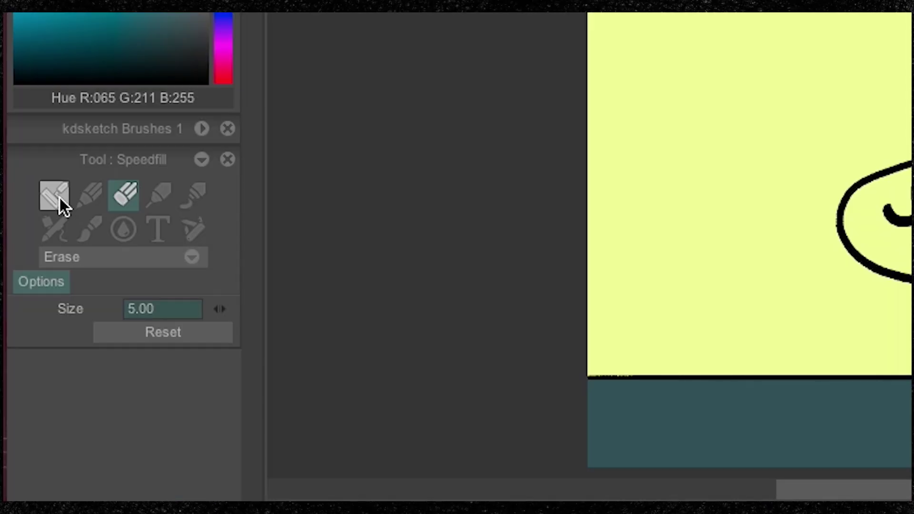
Set the Speedfill tool to Color mode with size 9.50 and leave Exclusion off.
left_click(21, 255)
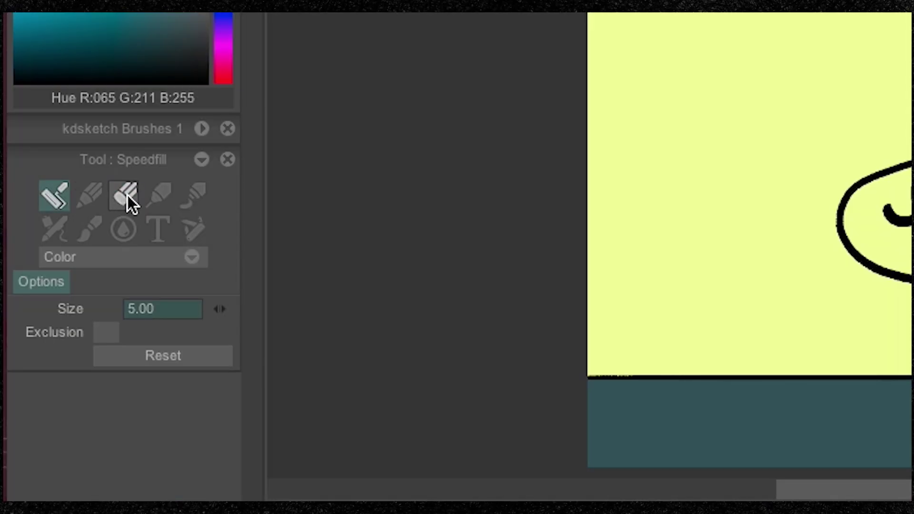
left_click(48, 254)
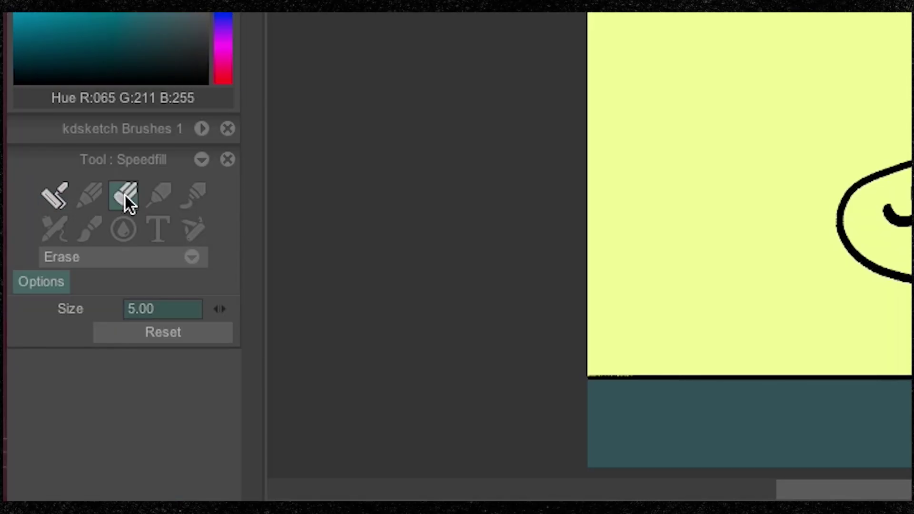
left_click(65, 202)
mouse_move(221, 308)
left_mouse_down()
mouse_move(302, 320)
mouse_move(202, 329)
mouse_move(237, 324)
mouse_move(222, 319)
left_mouse_up()
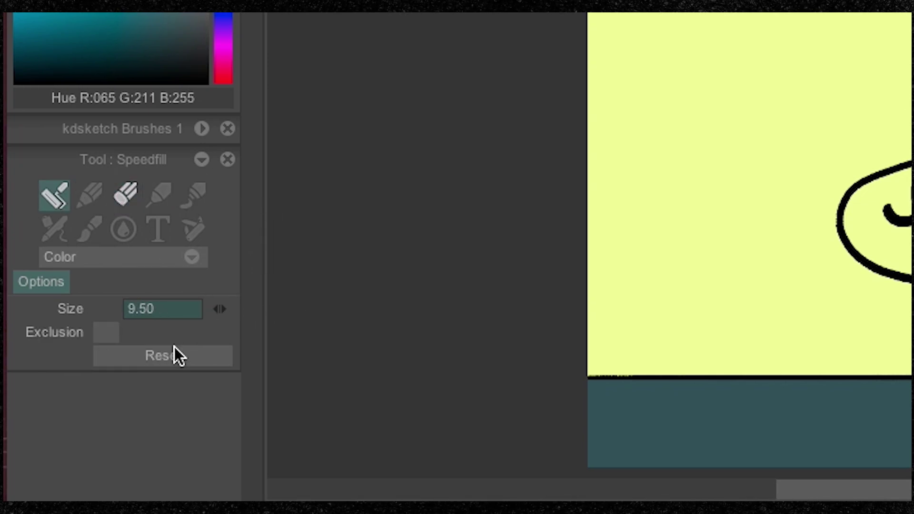
left_click(107, 332)
left_click(108, 333)
left_click(107, 332)
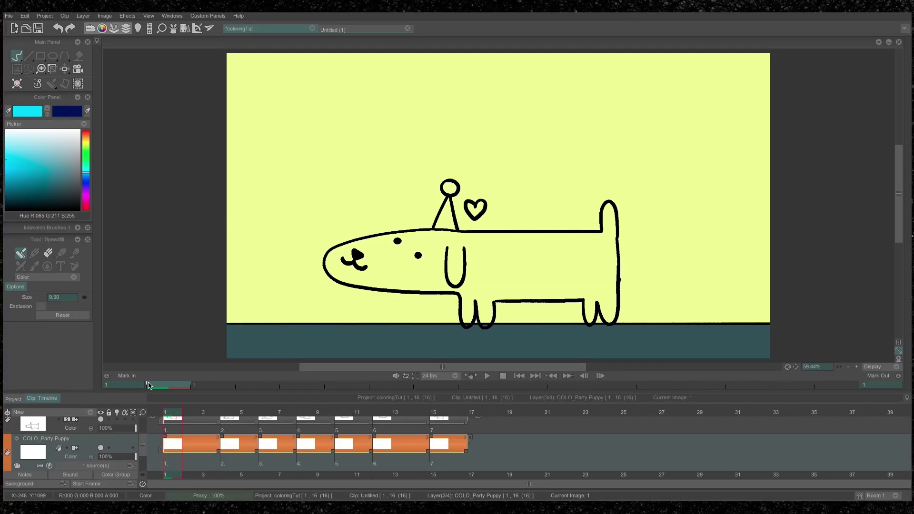
Try adding Heart and BG as sources of the COLO_Party Puppy layer, and restore Party Puppy as its only source.
mouse_move(142, 448)
left_mouse_down()
mouse_move(142, 437)
mouse_move(141, 449)
left_mouse_up()
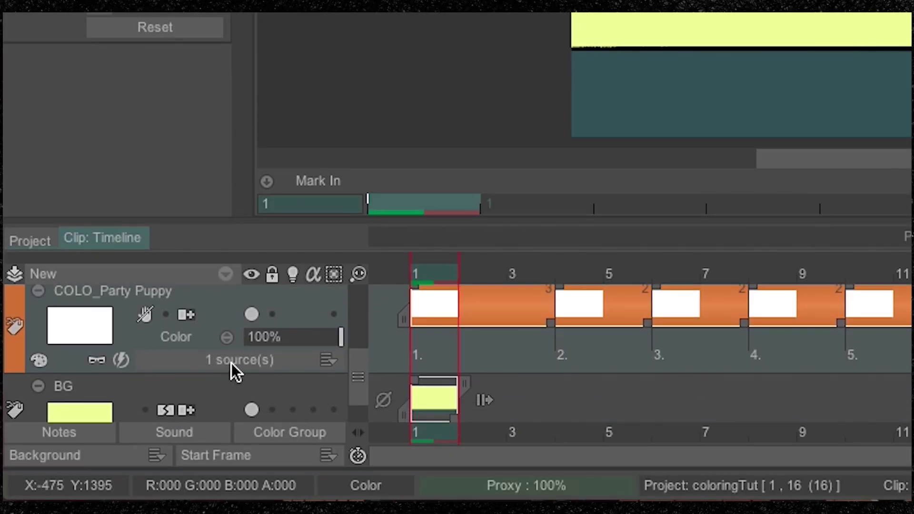
left_click(270, 364)
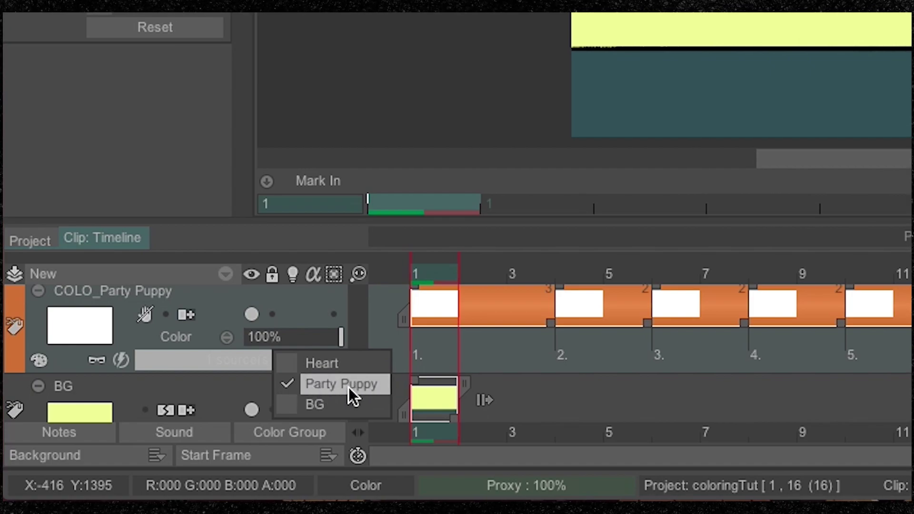
left_click(286, 367)
left_click(292, 403)
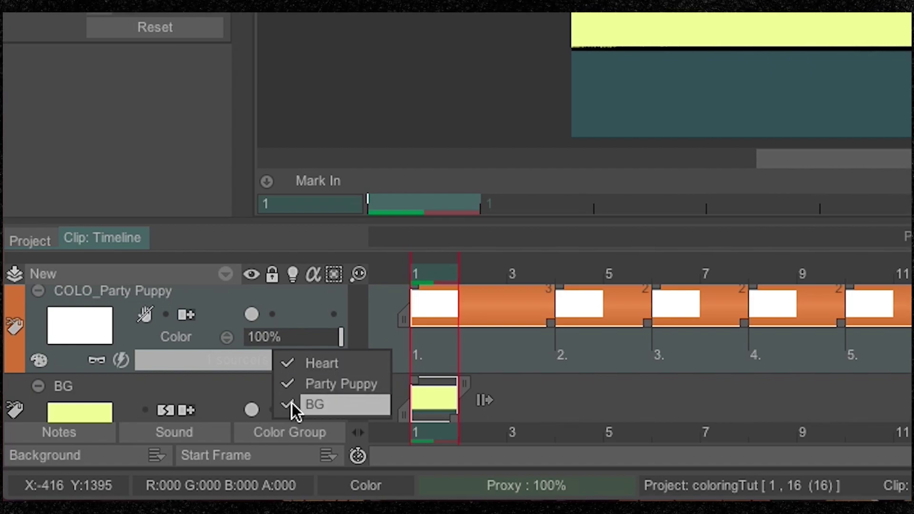
left_click(287, 403)
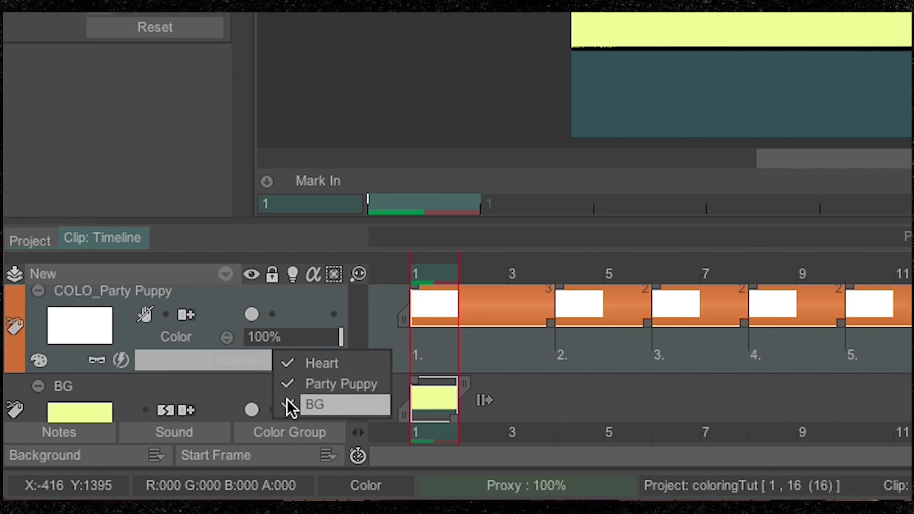
left_click(293, 367)
left_click(210, 311)
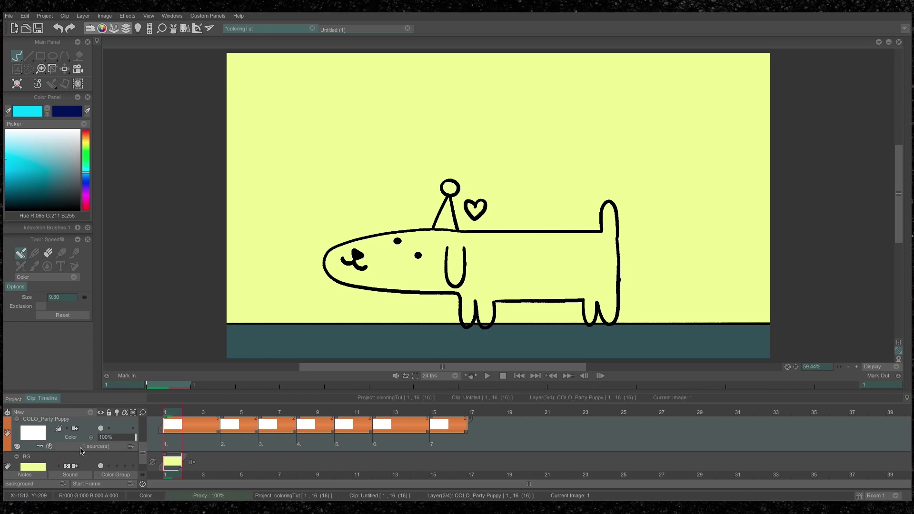
Look through the blending modes available for the COLO_Party Puppy layer.
mouse_move(143, 454)
left_mouse_down()
mouse_move(142, 439)
mouse_move(143, 453)
left_mouse_up()
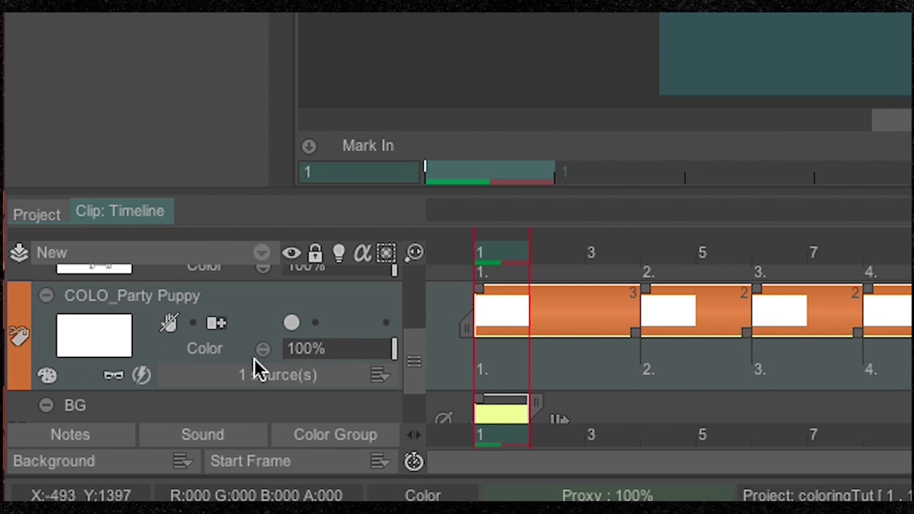
left_click(238, 349)
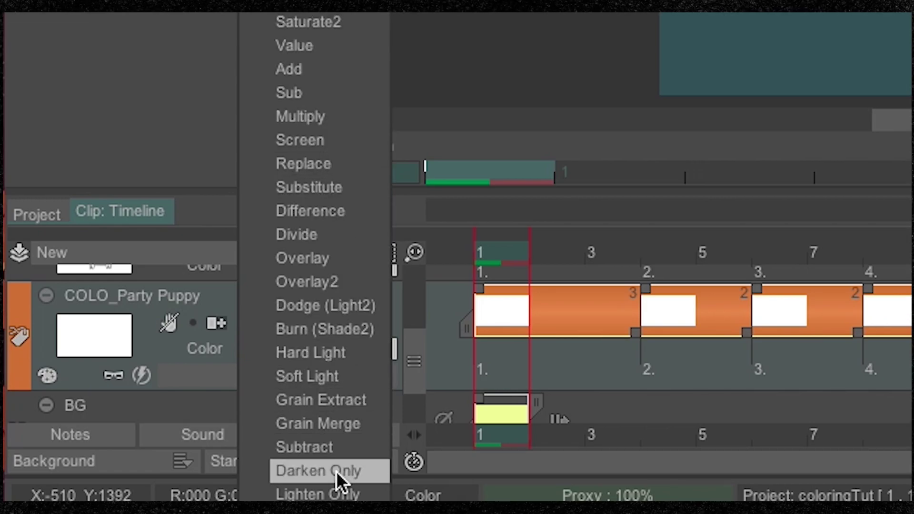
left_click(245, 353)
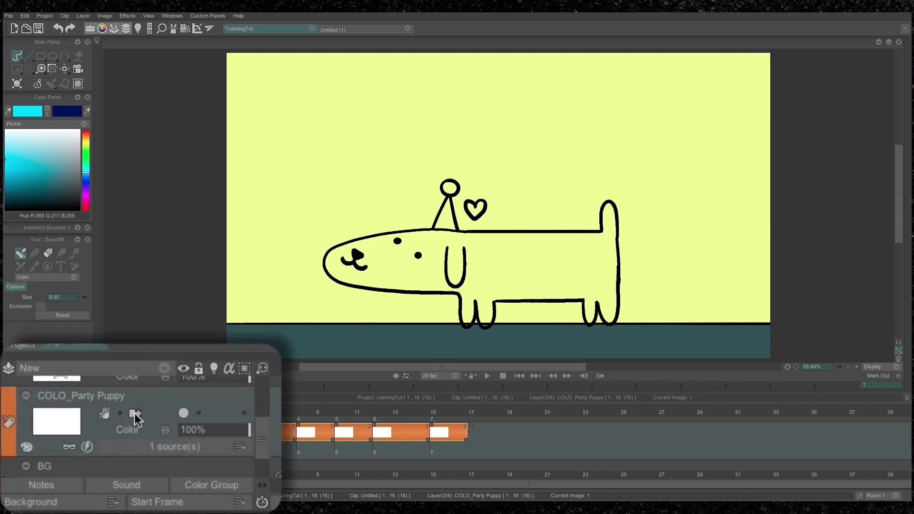
Try drawing Speedfill strokes on empty frames past the end of the COLO_Party Puppy layer, starting at frame 18.
left_click(497, 436)
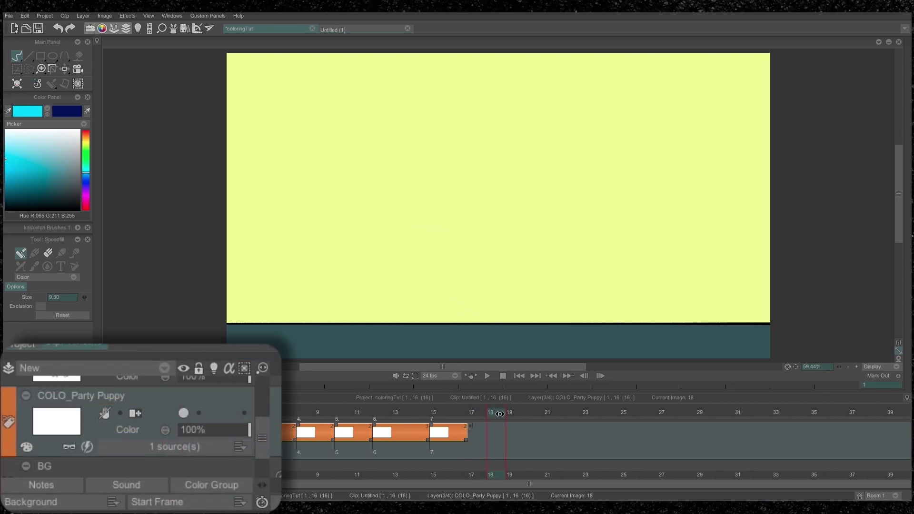
left_click_drag(509, 249, 520, 230)
left_click(541, 279)
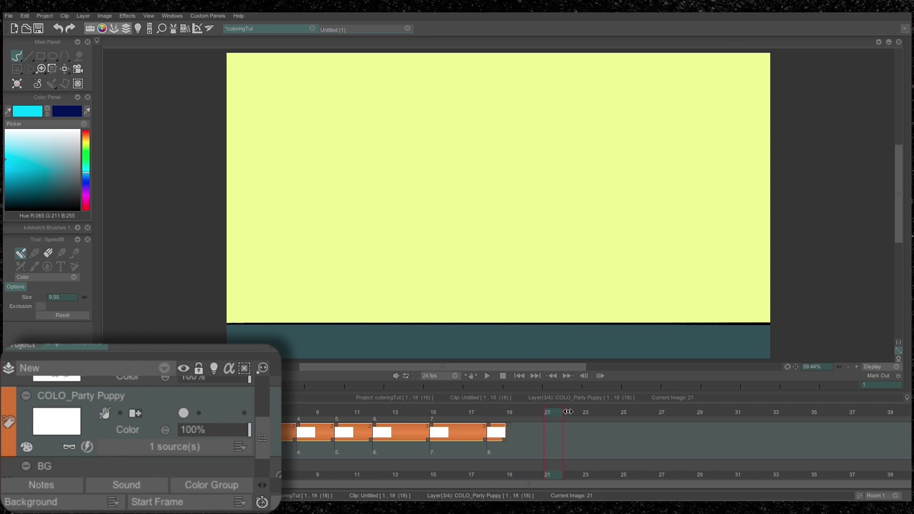
left_click_drag(568, 411, 630, 413)
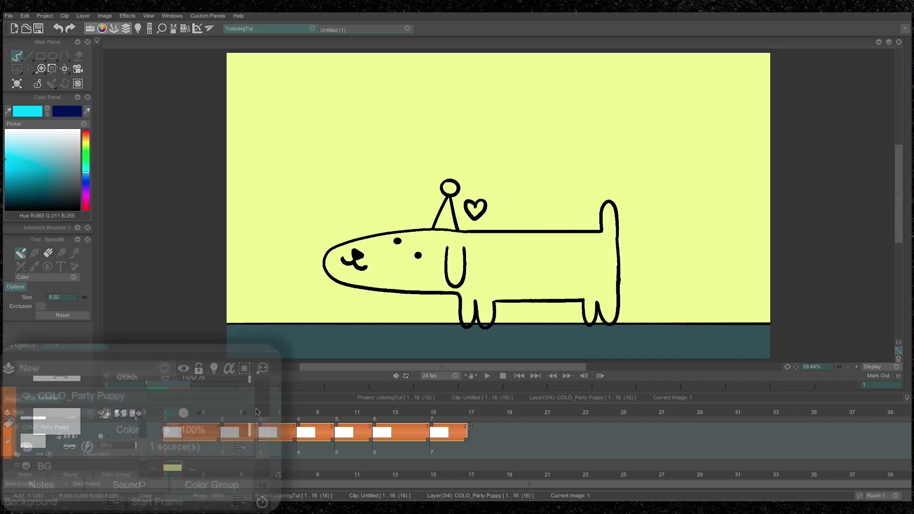
Try a short cyan Speedfill stroke near the puppy's chin at frame 2 and undo it.
left_click_drag(256, 411, 199, 415)
left_click_drag(312, 296, 328, 328)
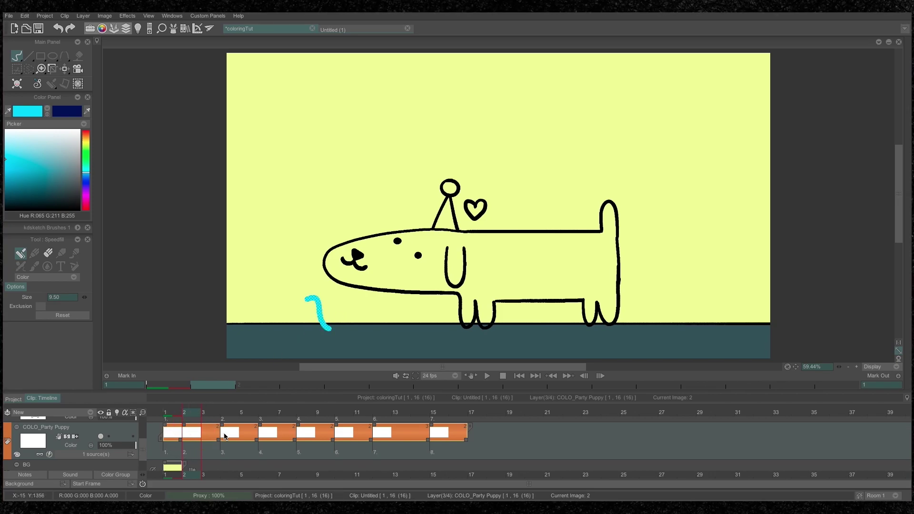
key("ctrl+z")
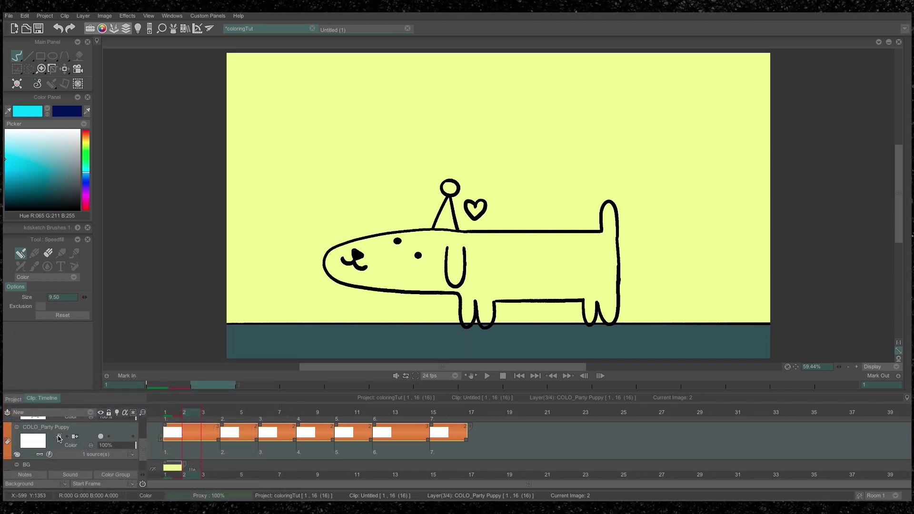
mouse_move(176, 432)
left_mouse_down()
mouse_move(275, 432)
mouse_move(176, 436)
left_mouse_up()
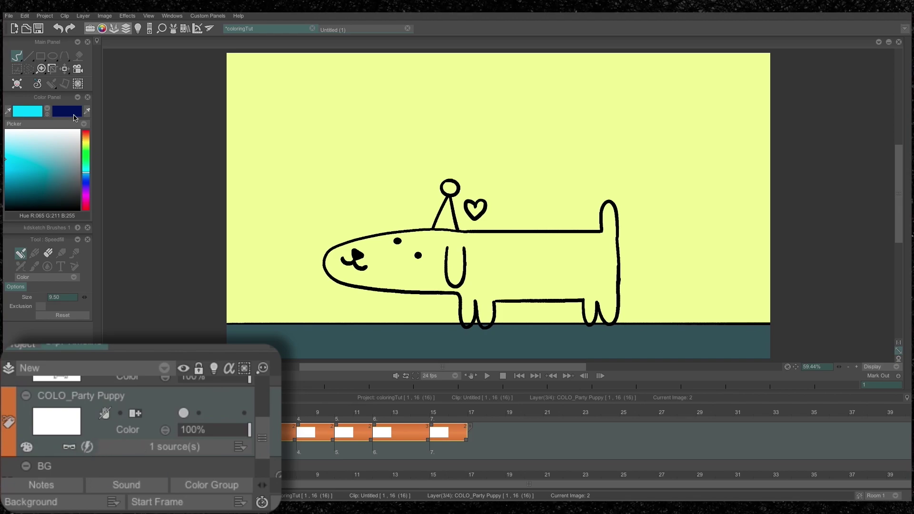
Choose a brown with R 183, G 114, B 65 and fill the puppy's body using a stroke across it.
left_click(86, 139)
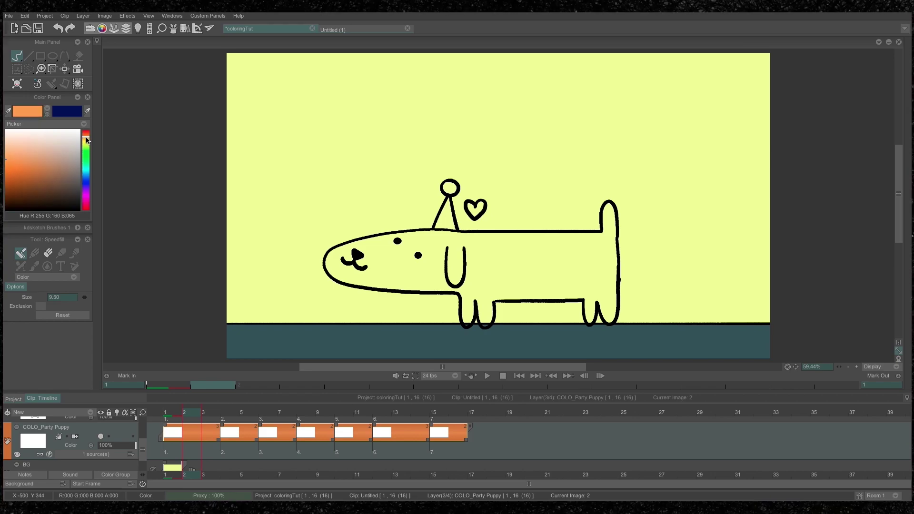
left_click_drag(33, 158, 33, 167)
left_click_drag(85, 137, 85, 137)
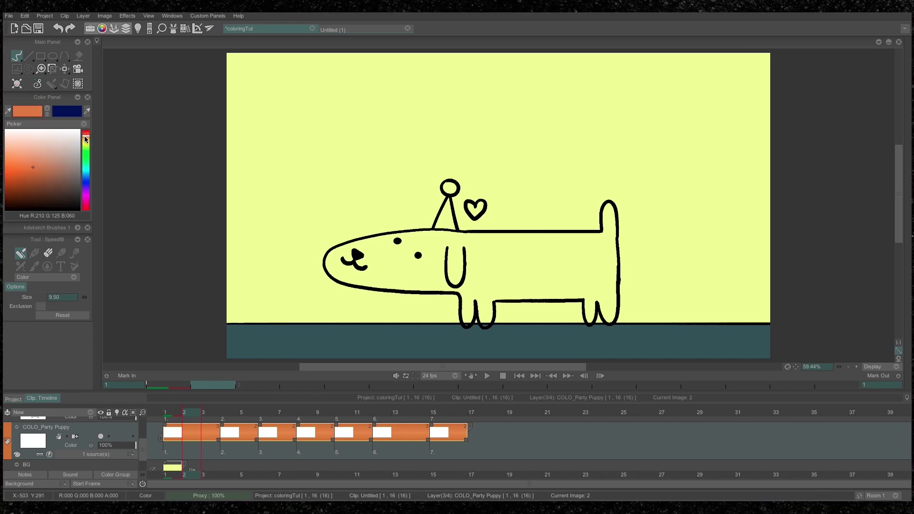
left_click(44, 171)
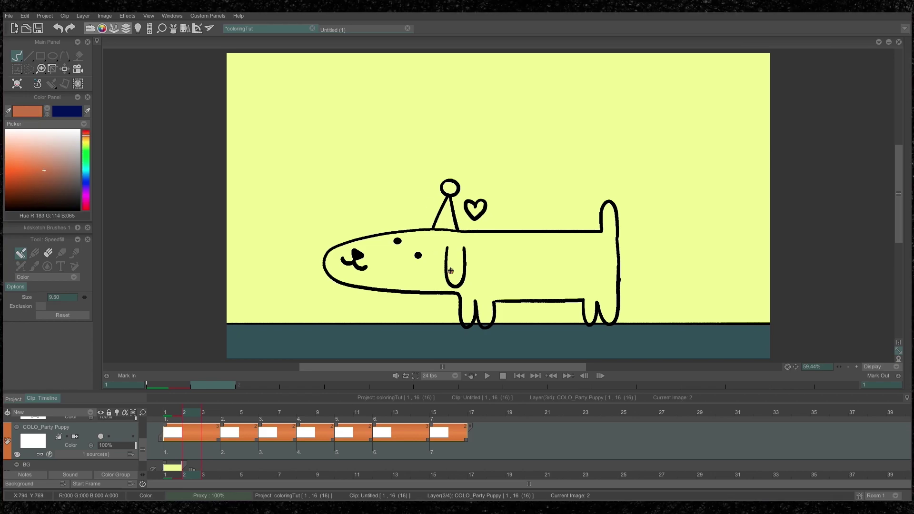
left_click_drag(427, 268, 566, 268)
Choose a bright red and fill the puppy's party hat with it.
mouse_move(86, 134)
left_mouse_down()
mouse_move(86, 142)
mouse_move(86, 130)
left_mouse_up()
left_click(31, 167)
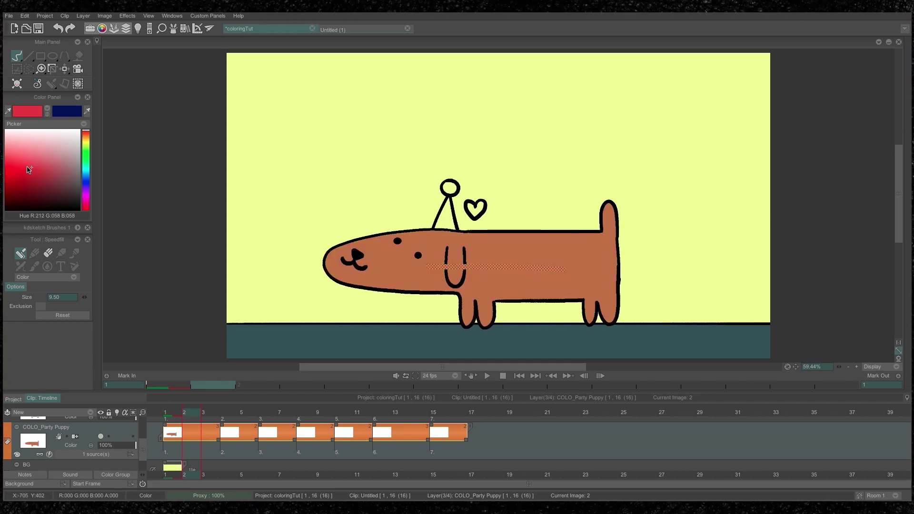
left_click(21, 165)
left_click_drag(440, 217, 452, 225)
Choose a yellow-orange and fill the pompom on top of the party hat, redoing the first attempt.
left_click(86, 143)
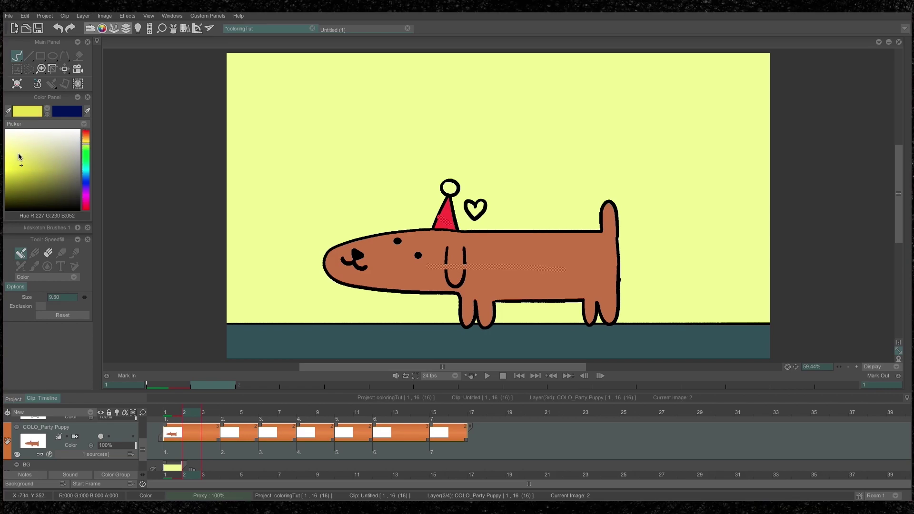
left_click(7, 153)
left_click_drag(86, 143, 86, 140)
mouse_move(442, 184)
left_mouse_down()
mouse_move(462, 188)
mouse_move(456, 192)
left_mouse_up()
key("ctrl+z")
left_click(5, 167)
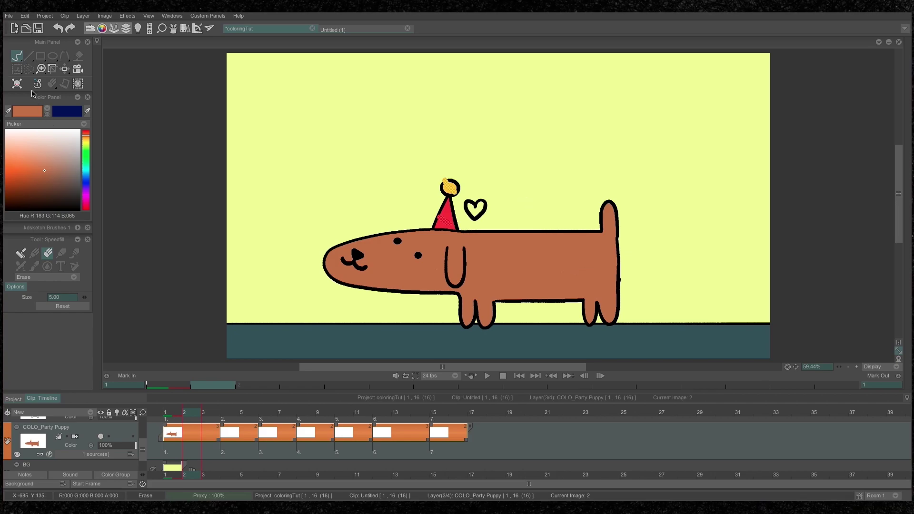
Swap the two colours, choose lavender R 171, G 179, B 229, and refill the body with Speedfill in Color mode.
left_click(47, 109)
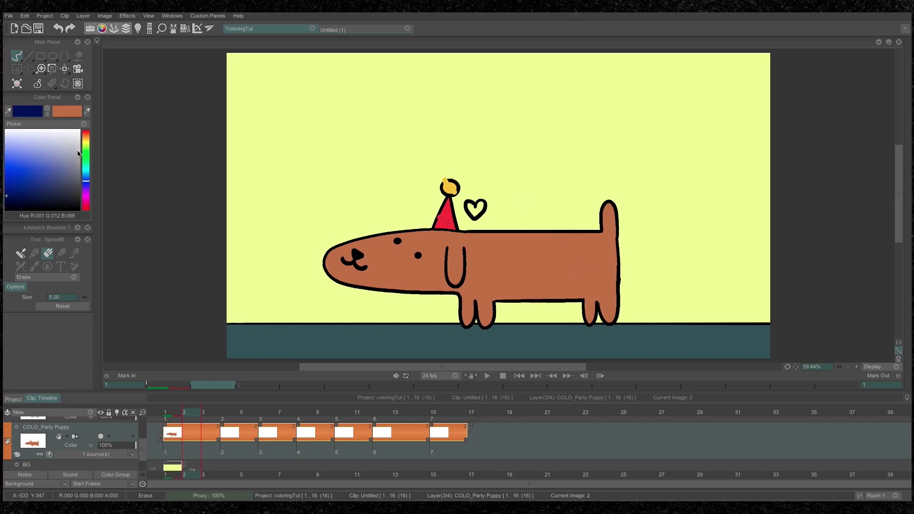
left_click(41, 146)
left_click(20, 253)
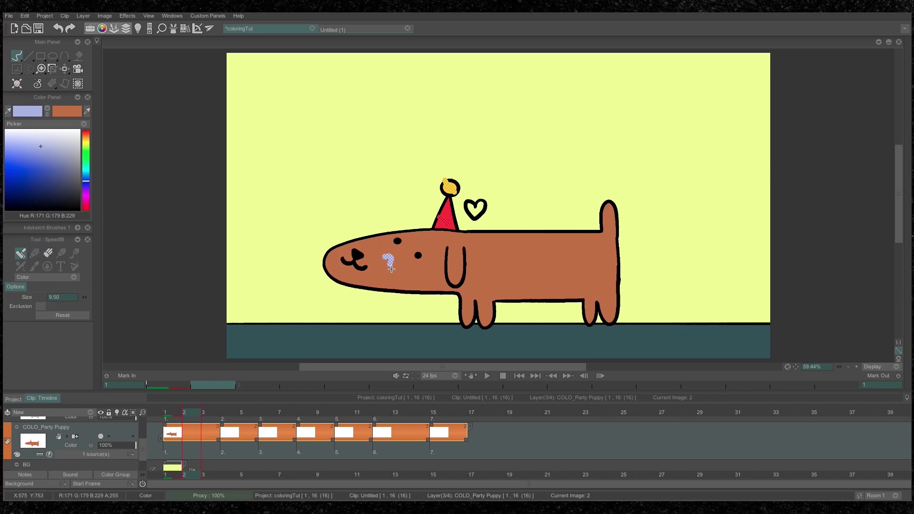
left_click_drag(392, 269, 408, 279)
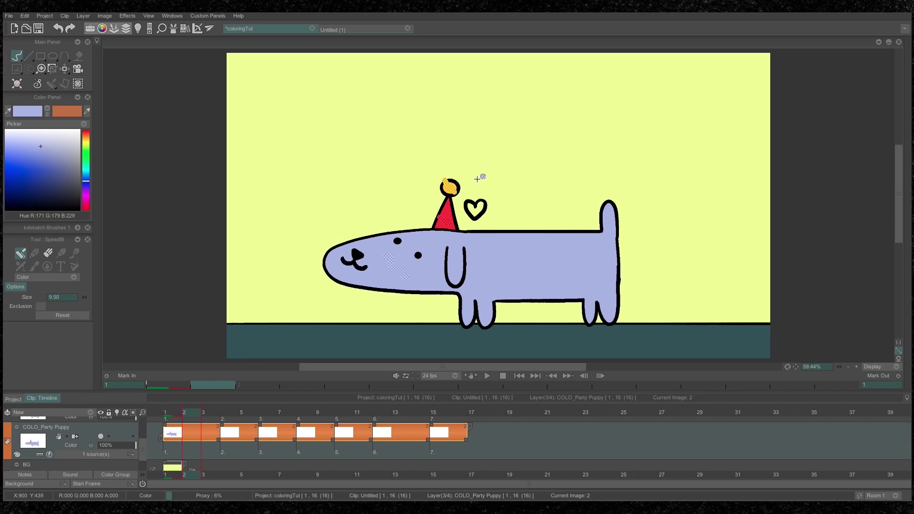
Refill the body with strokes of blue R 56, G 72, B 174, followed by olive green R 168, G 174, B 56.
left_click(42, 174)
mouse_move(422, 276)
left_mouse_down()
mouse_move(462, 268)
mouse_move(443, 257)
mouse_move(499, 276)
mouse_move(514, 255)
left_mouse_up()
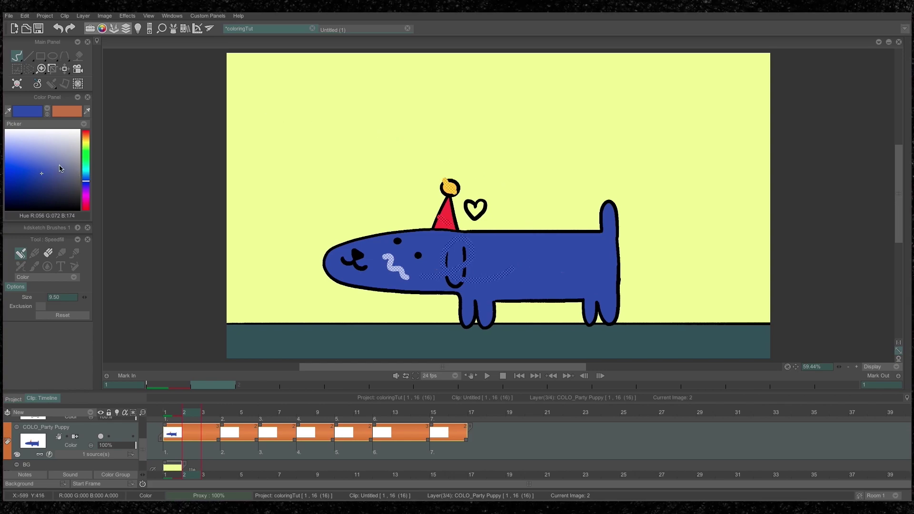
left_click(86, 142)
mouse_move(426, 244)
left_mouse_down()
mouse_move(446, 274)
mouse_move(488, 256)
mouse_move(509, 273)
mouse_move(550, 270)
mouse_move(531, 270)
mouse_move(582, 252)
mouse_move(578, 277)
left_mouse_up()
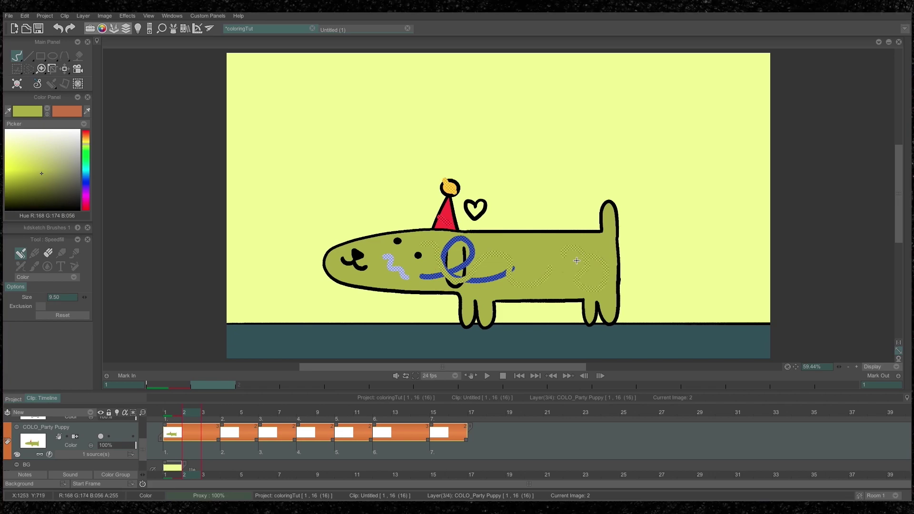
mouse_move(468, 249)
left_mouse_down()
mouse_move(413, 279)
mouse_move(343, 266)
left_mouse_up()
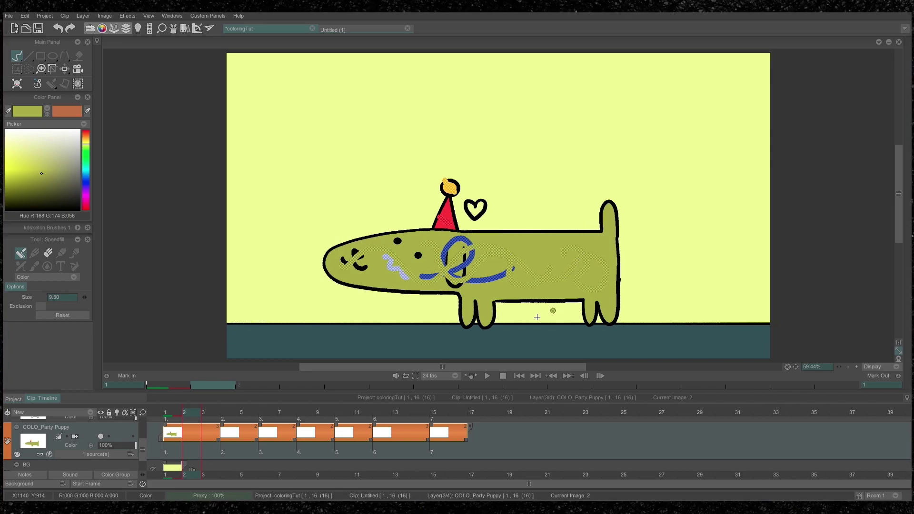
Clear the fills on the first frame, swap the two colours and refill the puppy's body with orange-brown.
left_click(174, 409)
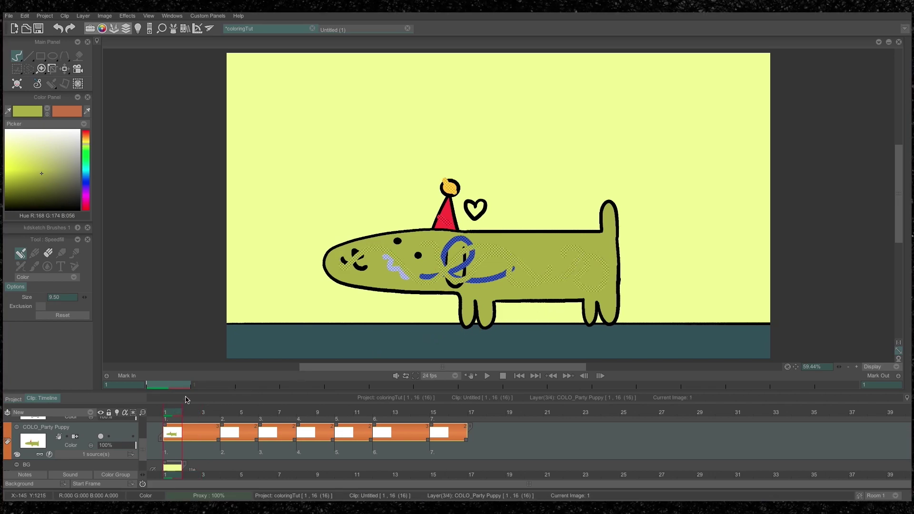
key("Delete")
left_click(66, 114)
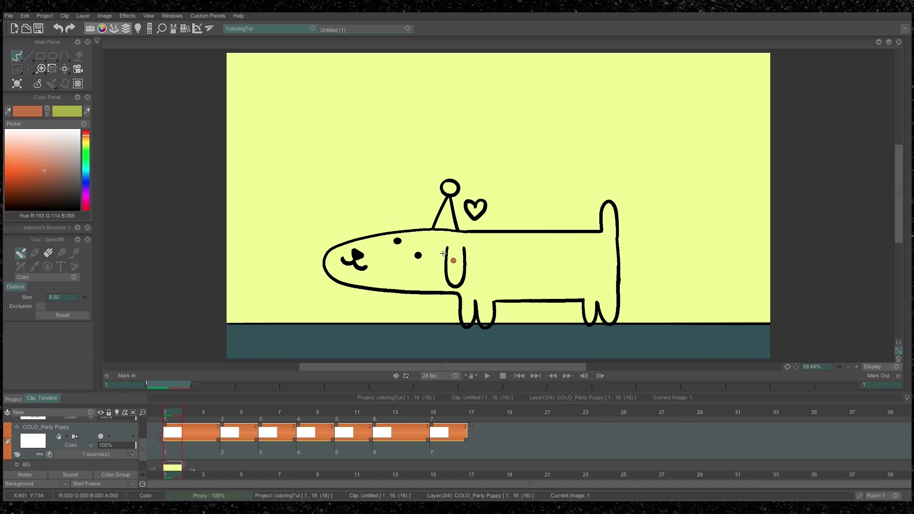
left_click_drag(443, 259, 508, 261)
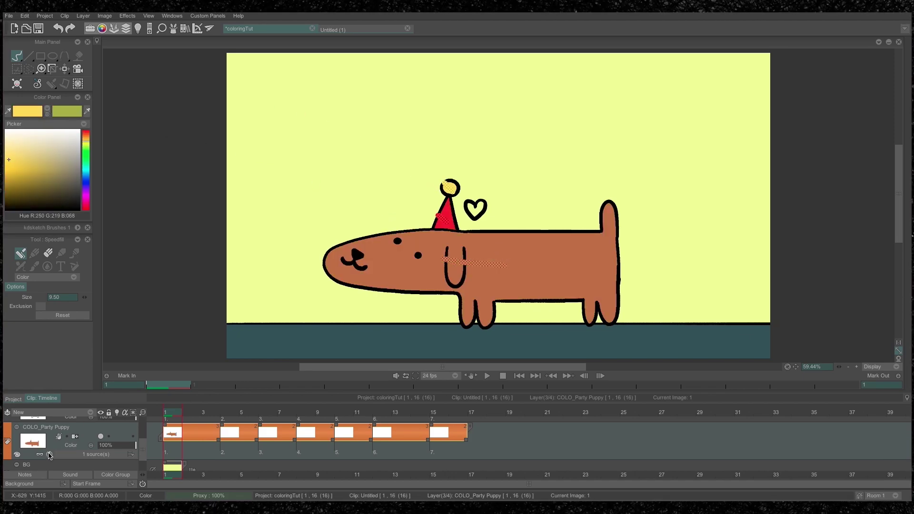
Undo and redo the pompom's fill in yellow R 250, G 219, B 68, and hide the layer's Speedfill squiggles.
key("ctrl+z")
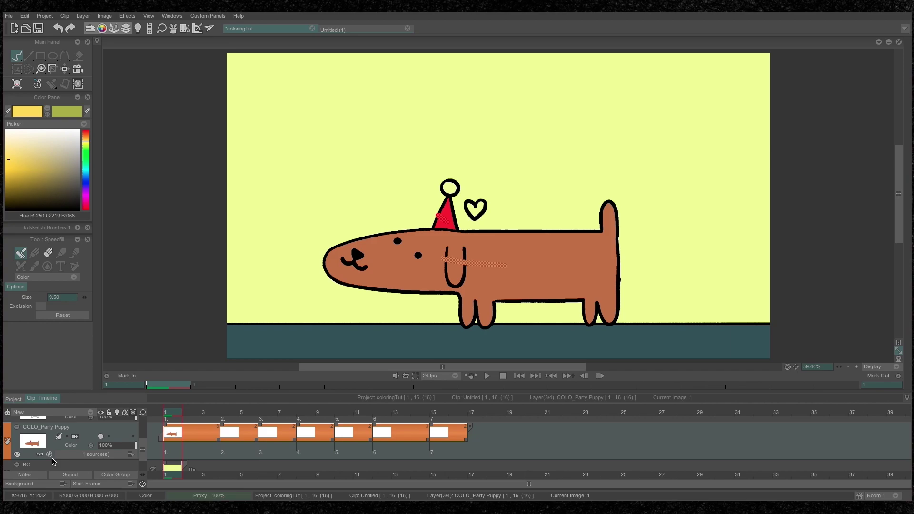
left_click_drag(441, 181, 458, 193)
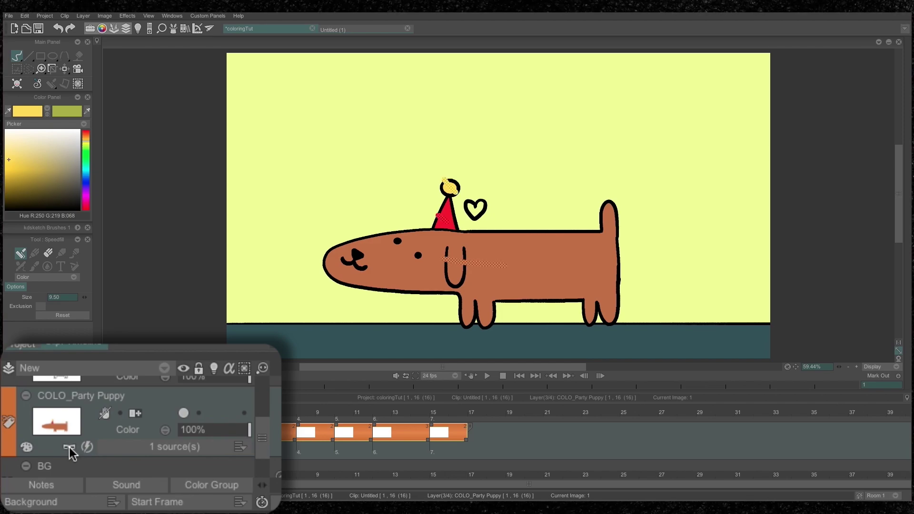
left_click(68, 447)
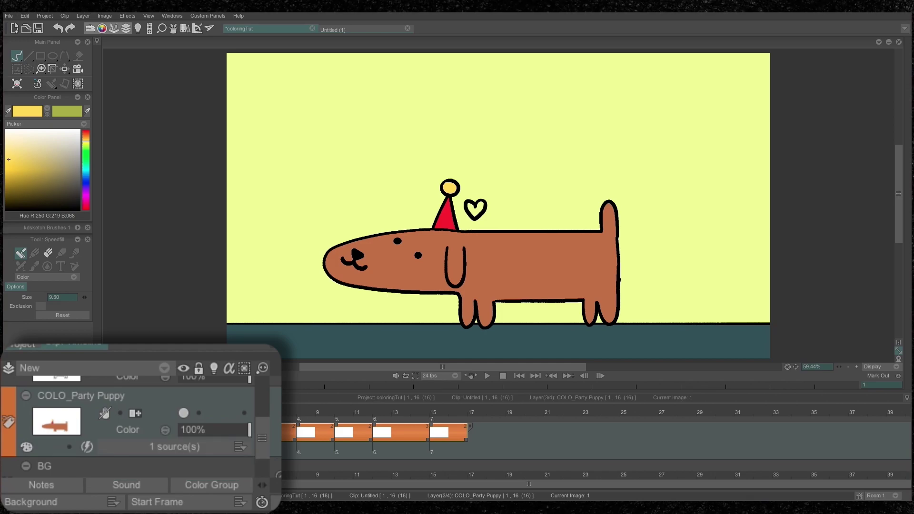
Edit the colours of the COLO_Party Puppy layer and name the orange-brown entry Puppy Bod.
right_click(23, 450)
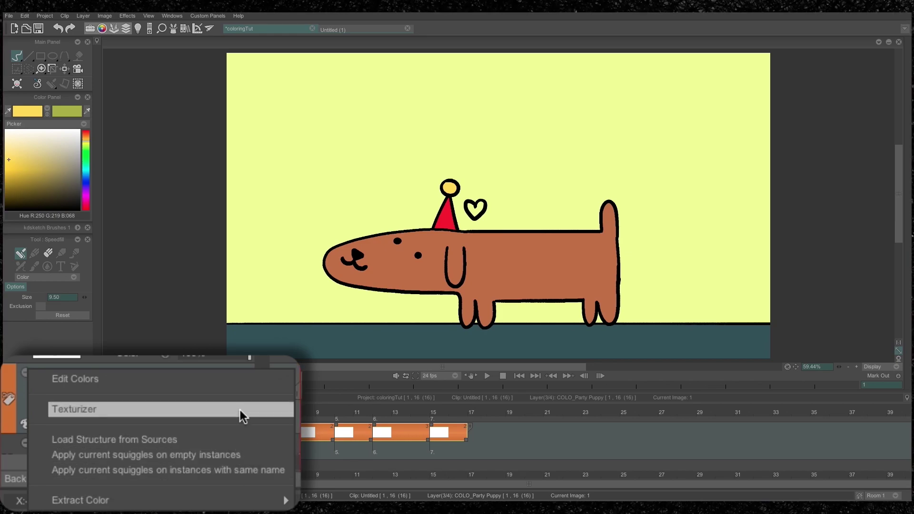
left_click(240, 379)
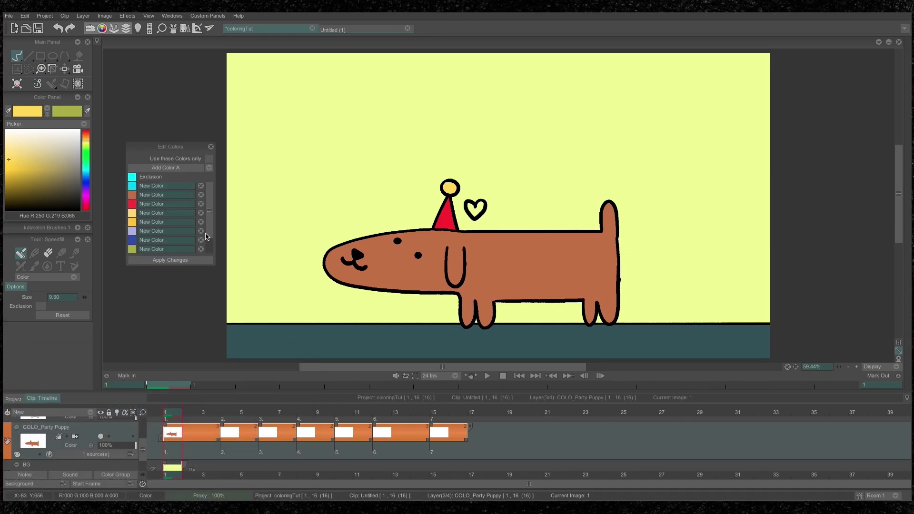
scroll(211, 237, "down", 2)
scroll(211, 228, "up", 2)
mouse_move(208, 189)
left_mouse_down()
mouse_move(209, 236)
mouse_move(205, 184)
left_mouse_up()
left_click(163, 186)
left_click(161, 196)
type("Puppy Bod")
Add a white squiggle in the background near the puppy's head and try the Use these Colors only option, turning it off again.
left_click(65, 129)
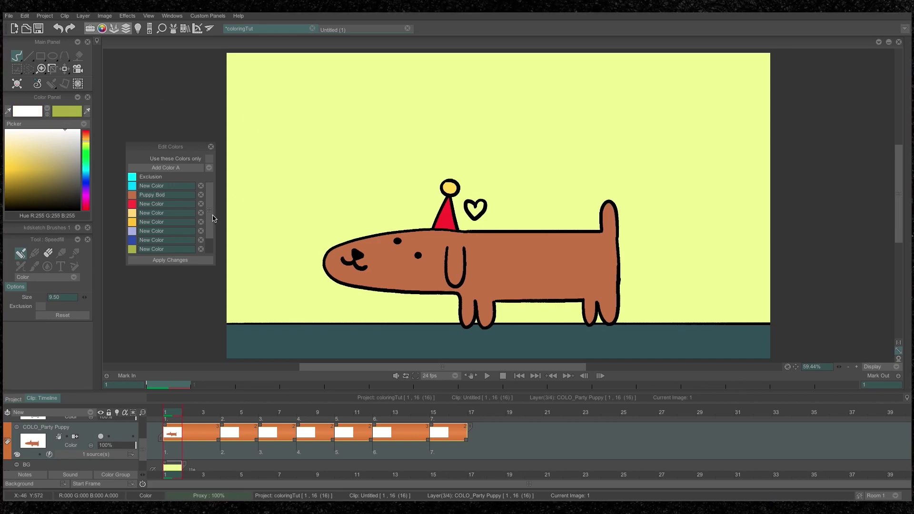
scroll(212, 224, "down", 2)
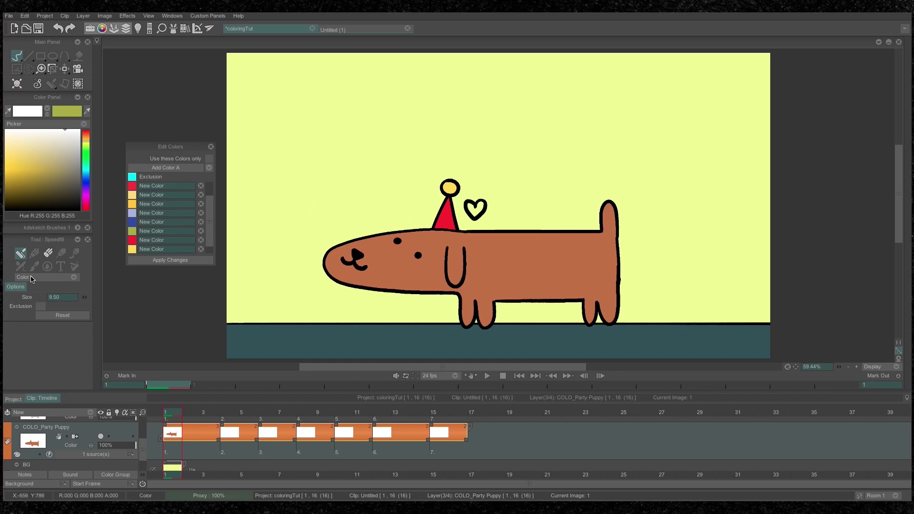
scroll(208, 235, "down", 1)
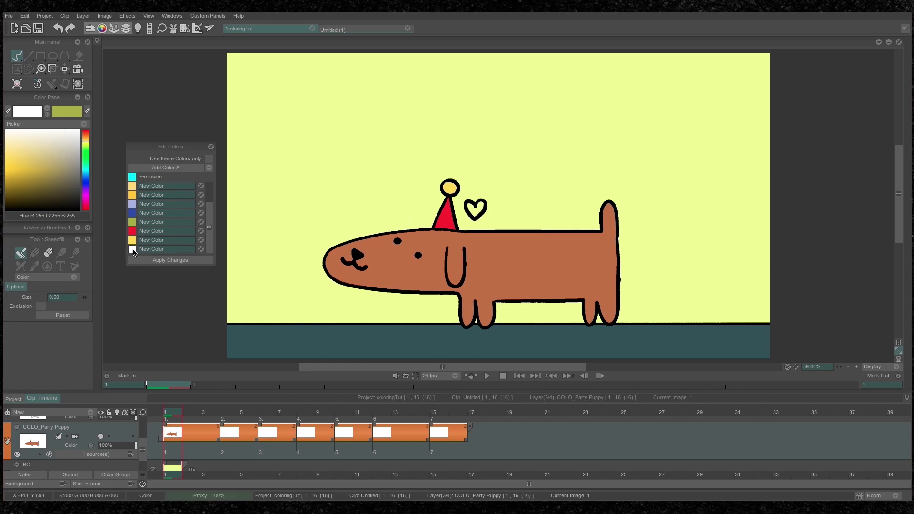
left_click(209, 158)
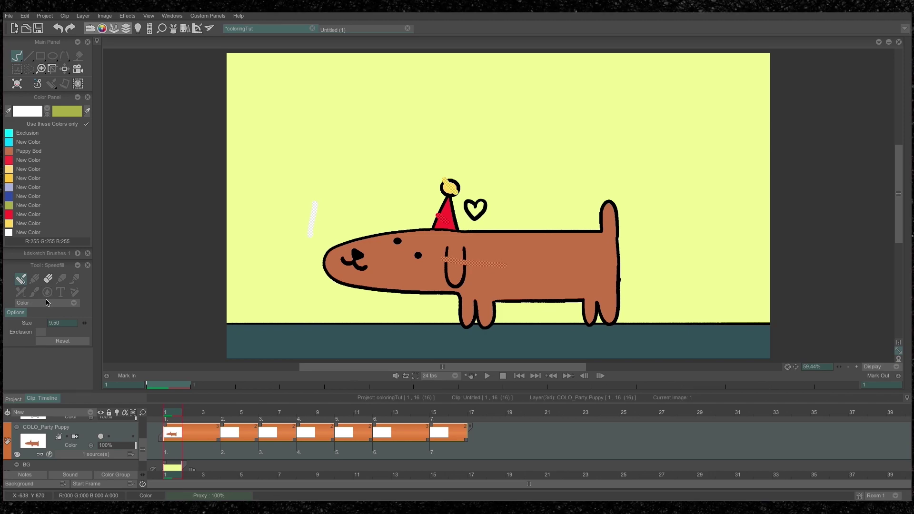
left_click(87, 124)
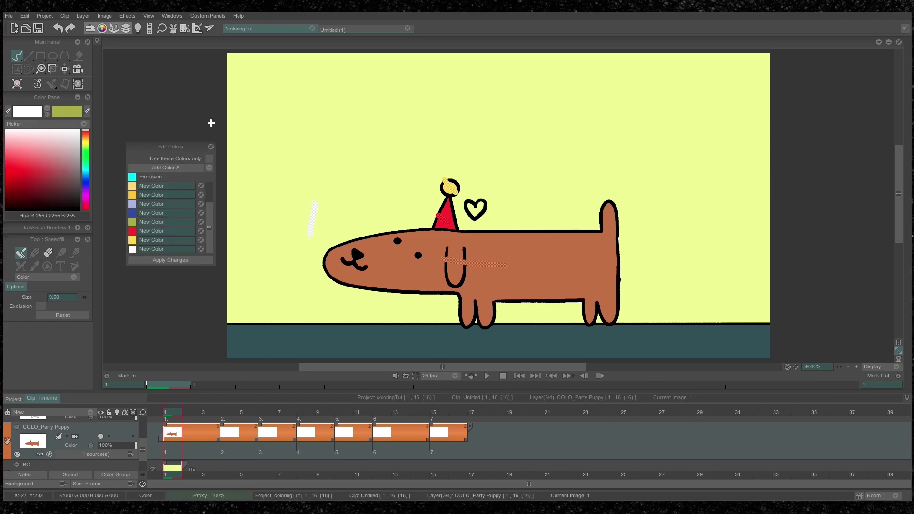
Change the Puppy Bod colour to a lighter orange and apply the change to the layer.
scroll(213, 219, "up", 3)
left_click(137, 195)
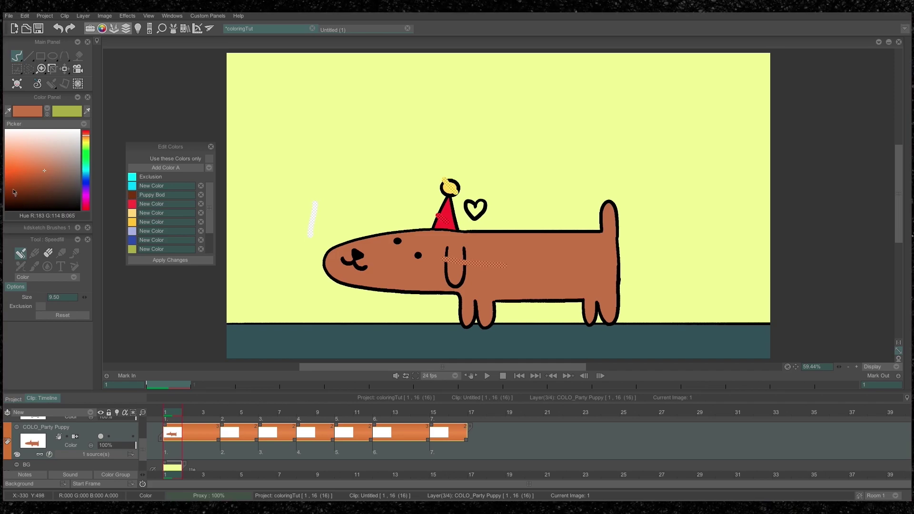
left_click(8, 172)
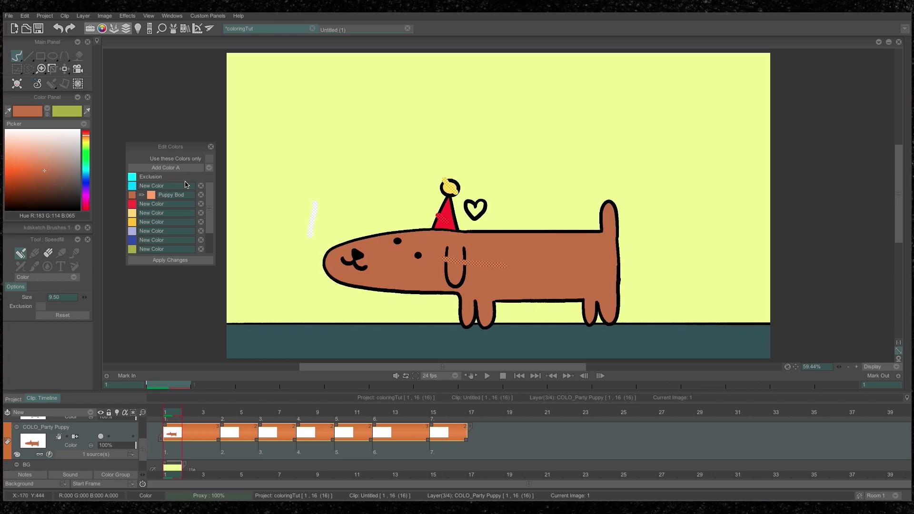
left_click(184, 259)
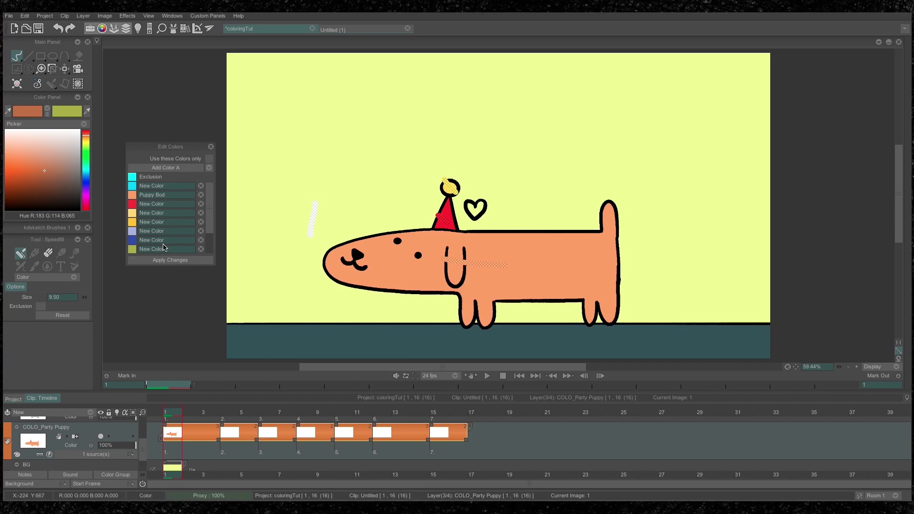
Remove the unused cyan, pale yellow, lavender, blue, olive and white colours, apply the changes and close the colour list.
left_click(200, 186)
left_click(200, 213)
left_click(200, 231)
left_click(201, 240)
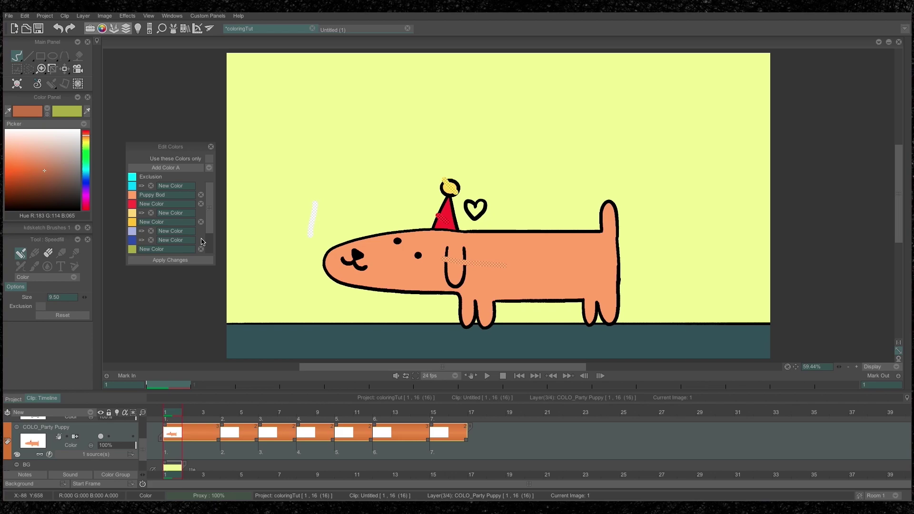
left_click(200, 249)
left_click_drag(210, 228, 209, 249)
left_click(200, 249)
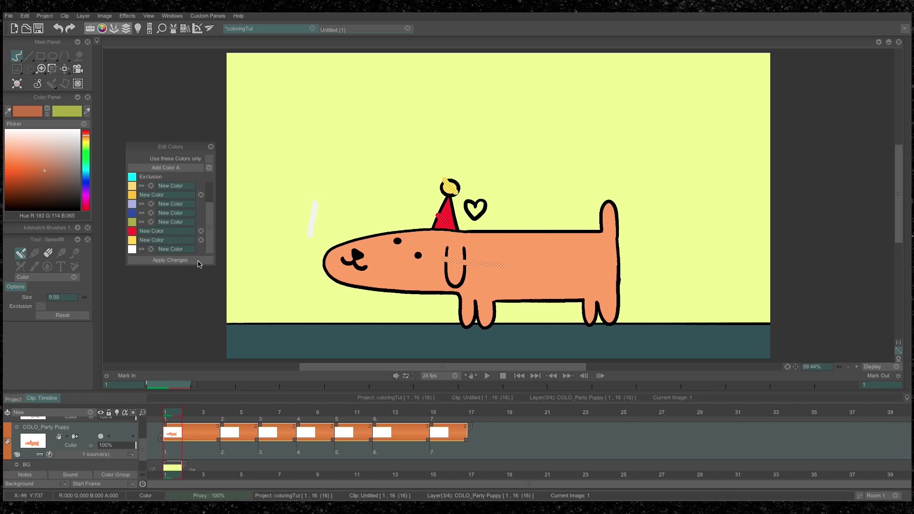
left_click(193, 259)
left_click(192, 260)
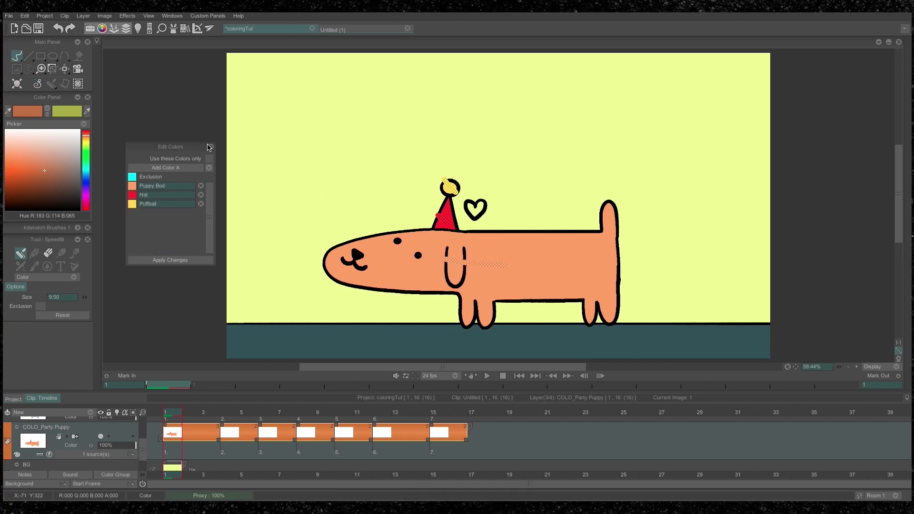
left_click(211, 147)
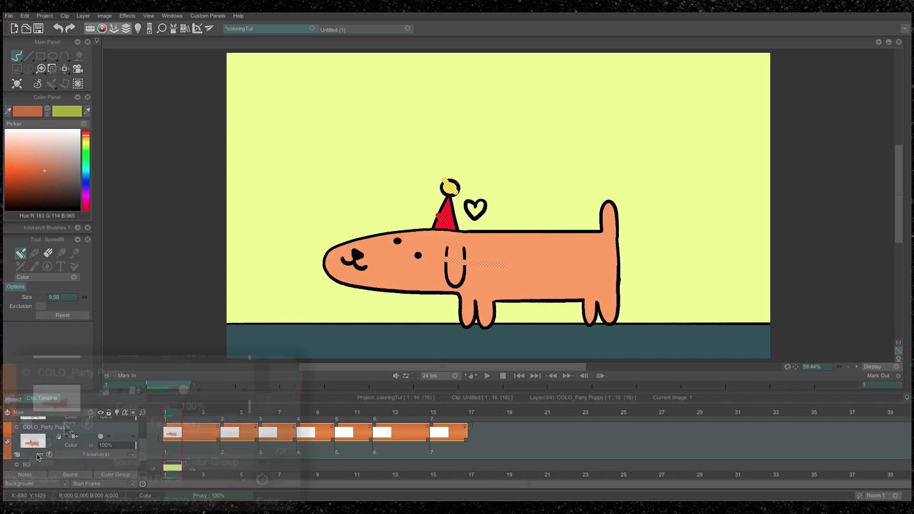
Lengthen several exposures on the COLO_Party Puppy layer so that it runs 21 frames.
left_click(45, 421)
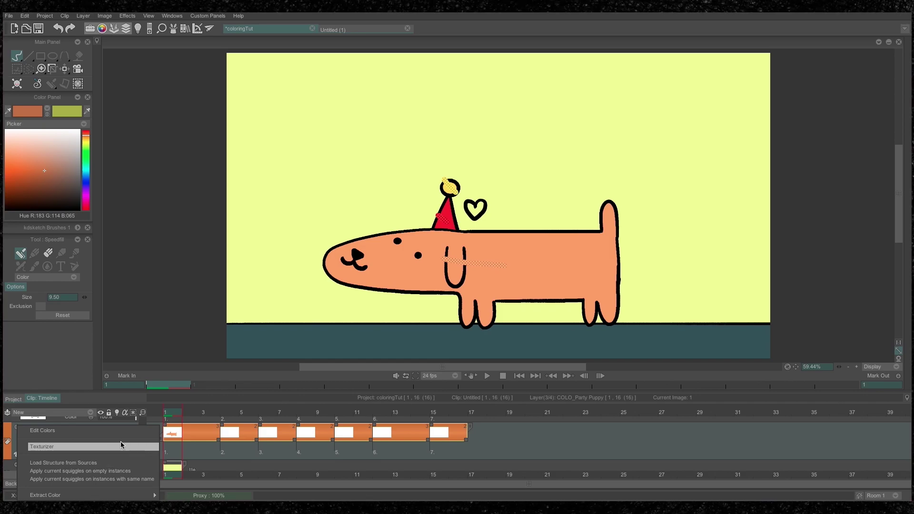
left_click(295, 440)
left_click_drag(295, 440, 357, 429)
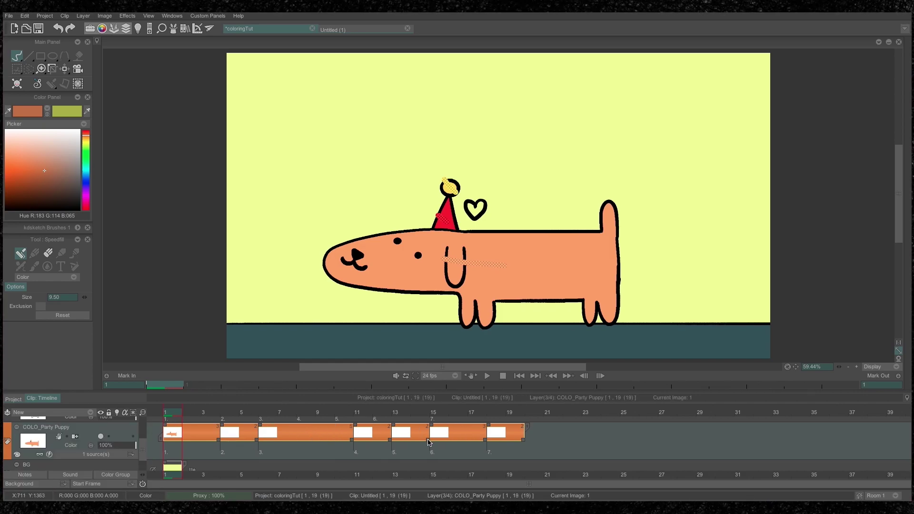
left_click_drag(428, 443, 462, 444)
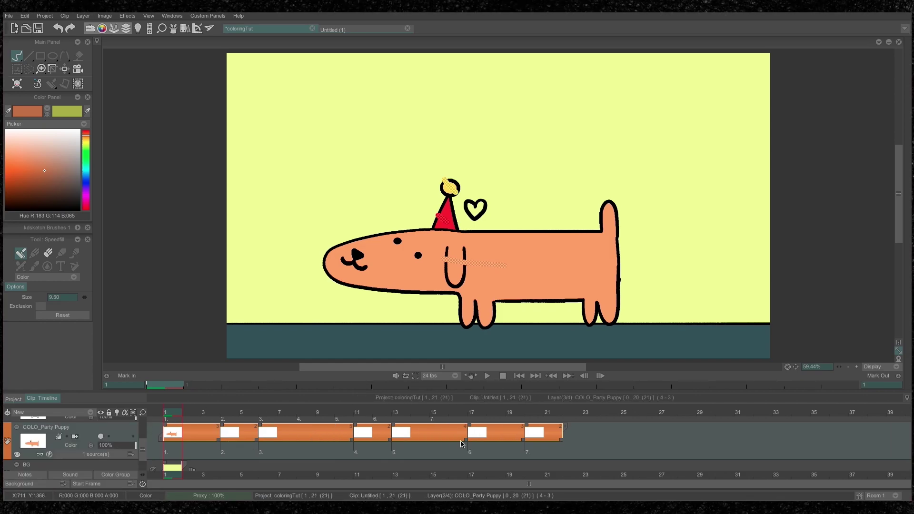
mouse_move(459, 441)
left_mouse_down()
mouse_move(431, 443)
mouse_move(446, 440)
left_mouse_up()
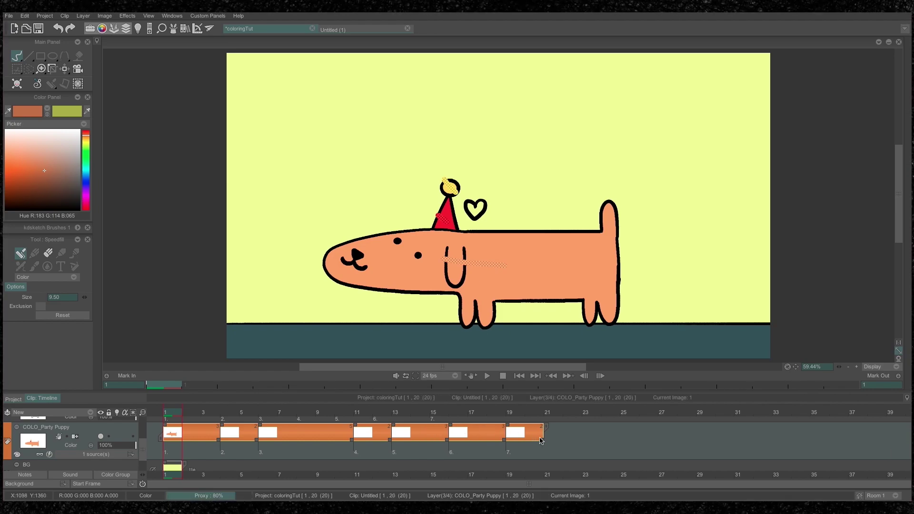
left_click_drag(542, 439, 563, 439)
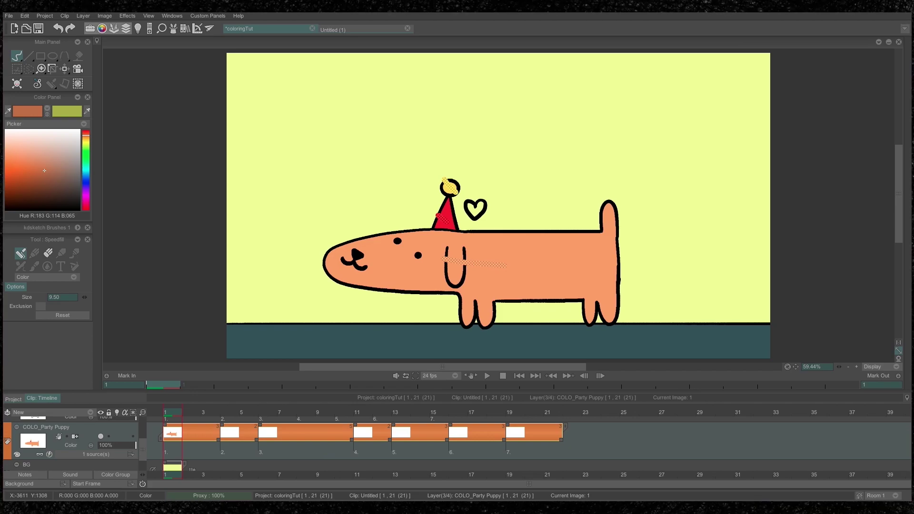
Restore the exposure timing of the COLO_Party Puppy layer to match the Party Puppy line layer's 16 frames.
left_click_drag(143, 450, 142, 440)
left_click_drag(355, 449, 298, 449)
left_click_drag(394, 448, 336, 448)
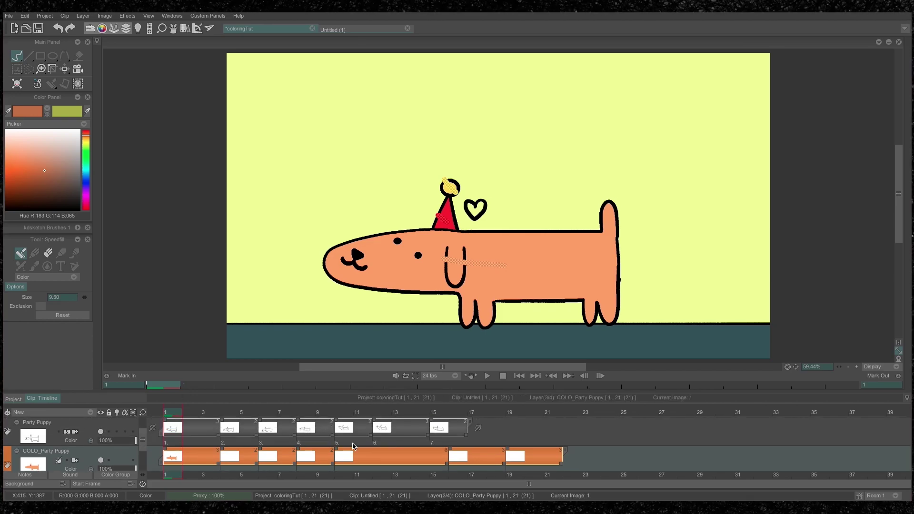
mouse_move(142, 439)
left_mouse_down()
mouse_move(142, 452)
mouse_move(142, 442)
left_mouse_up()
left_click(115, 449)
left_click(119, 457)
left_click_drag(448, 455, 486, 455)
mouse_move(466, 456)
left_mouse_down()
mouse_move(482, 456)
mouse_move(467, 456)
left_mouse_up()
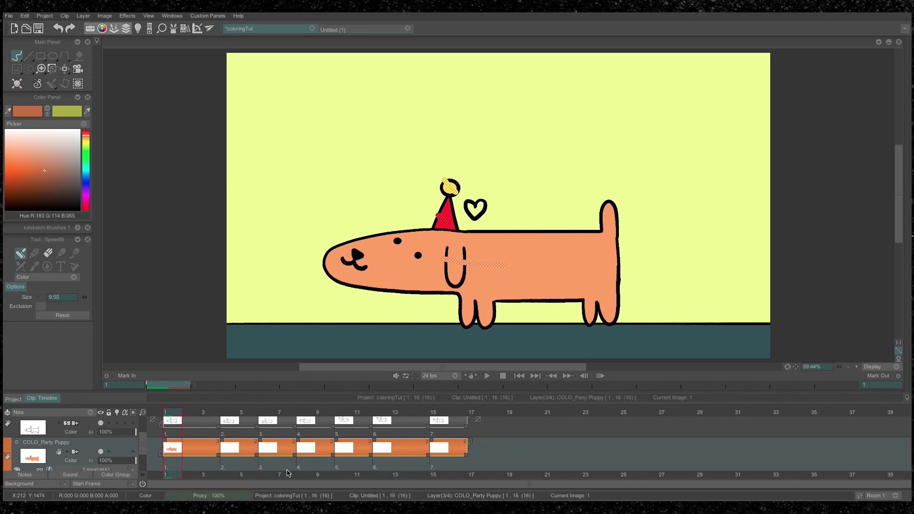
Apply the current squiggles on the empty instances of the COLO_Party Puppy layer.
scroll(24, 452, "down", 2)
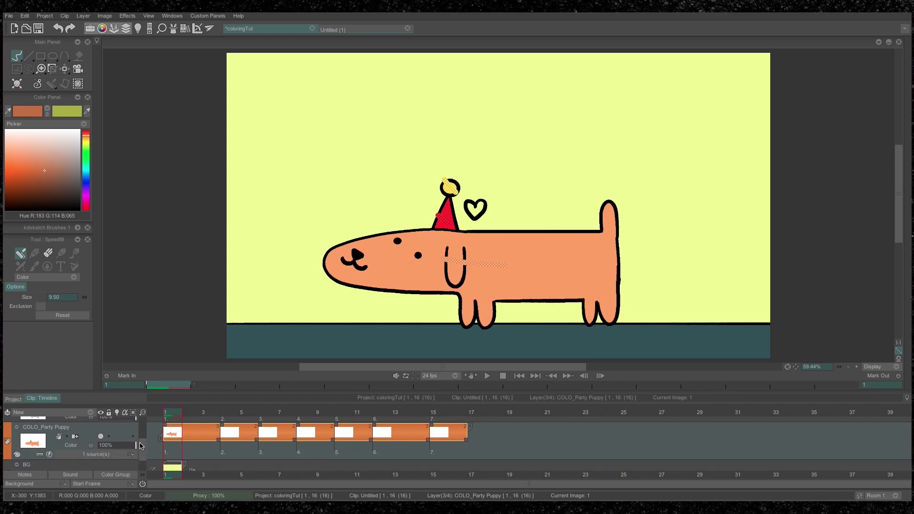
right_click(22, 459)
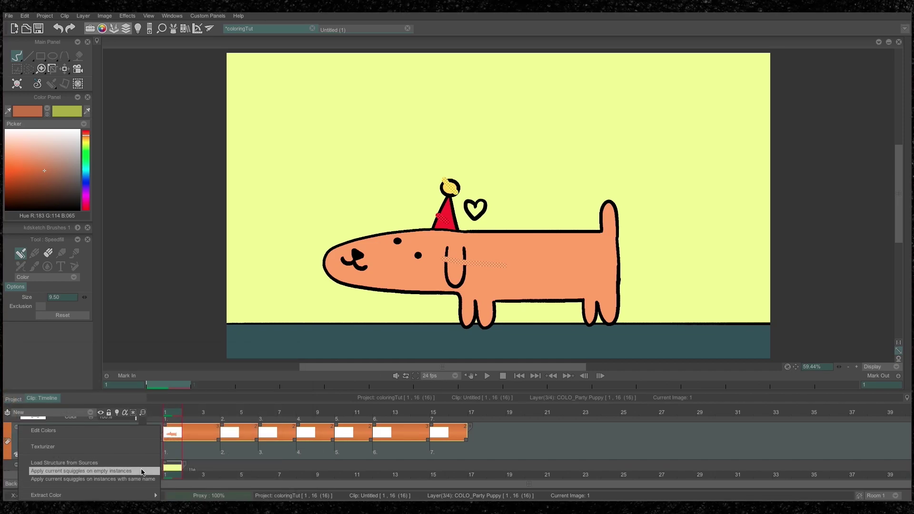
left_click(96, 471)
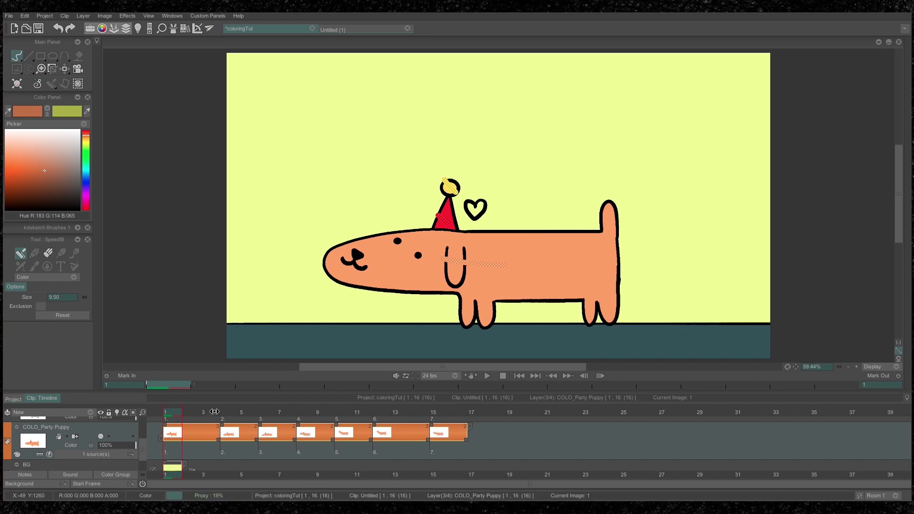
Scrub through the animation to check the fills, return to the first frame and undo applying the squiggles.
left_click_drag(215, 411, 307, 452)
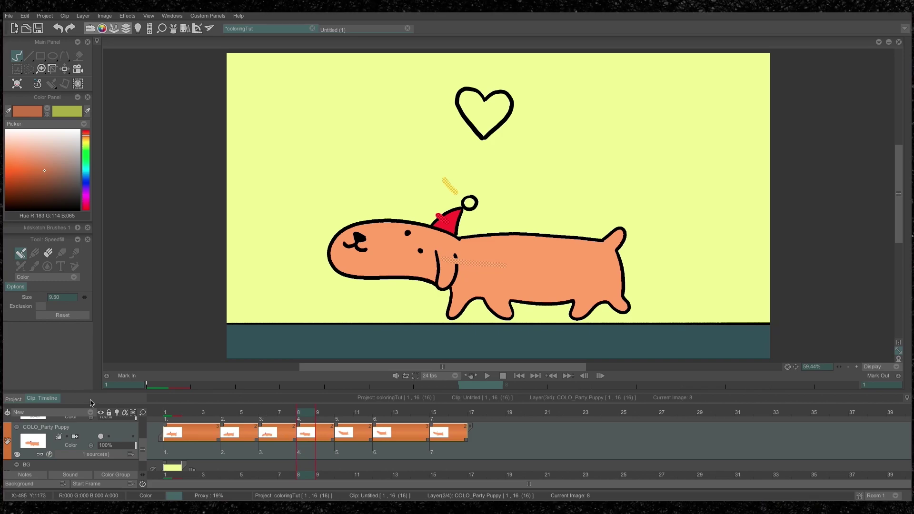
key("Home")
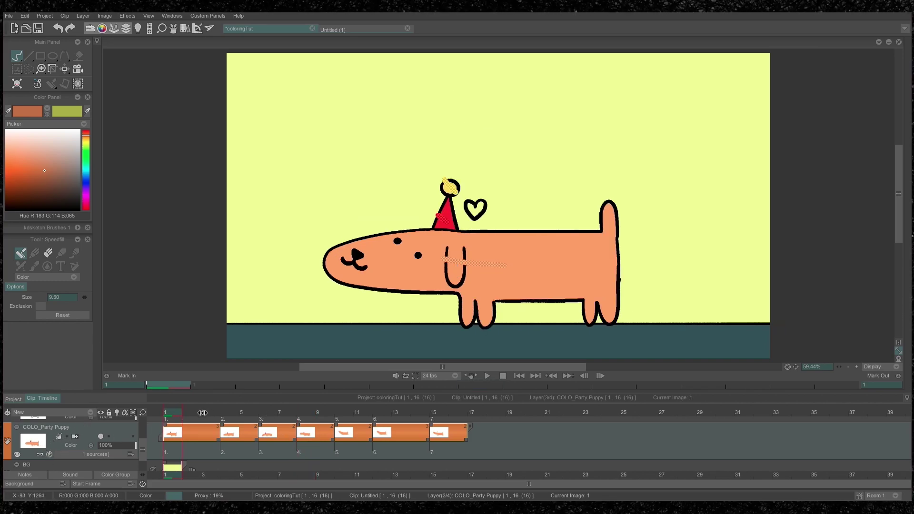
left_click_drag(203, 413, 343, 414)
key("Home")
key("ctrl+z")
Extract all colours of the COLO_Party Puppy layer onto separate layers, look through them and undo the extraction.
left_click_drag(181, 415, 187, 443)
left_click(18, 455)
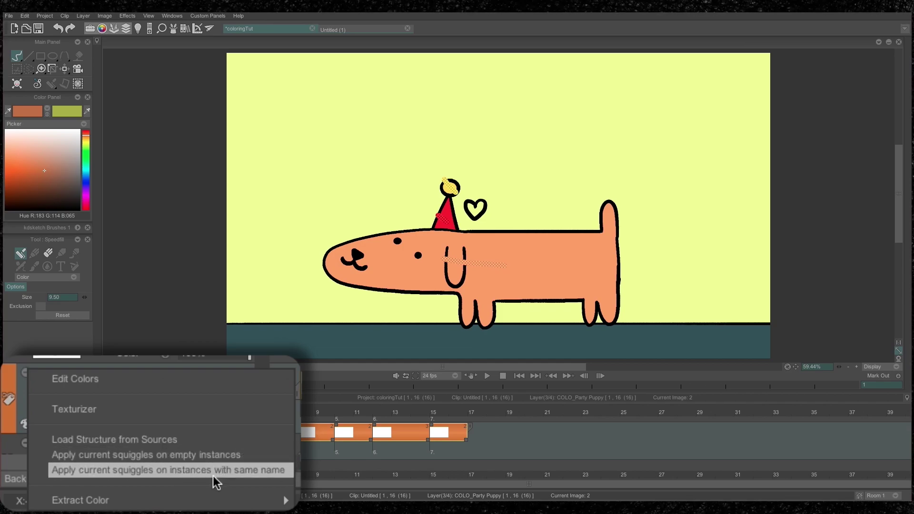
mouse_move(224, 504)
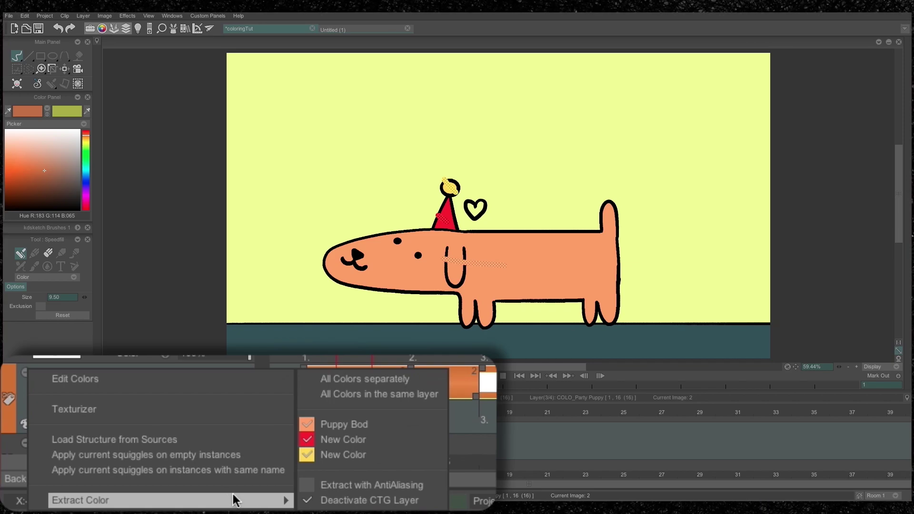
mouse_move(281, 498)
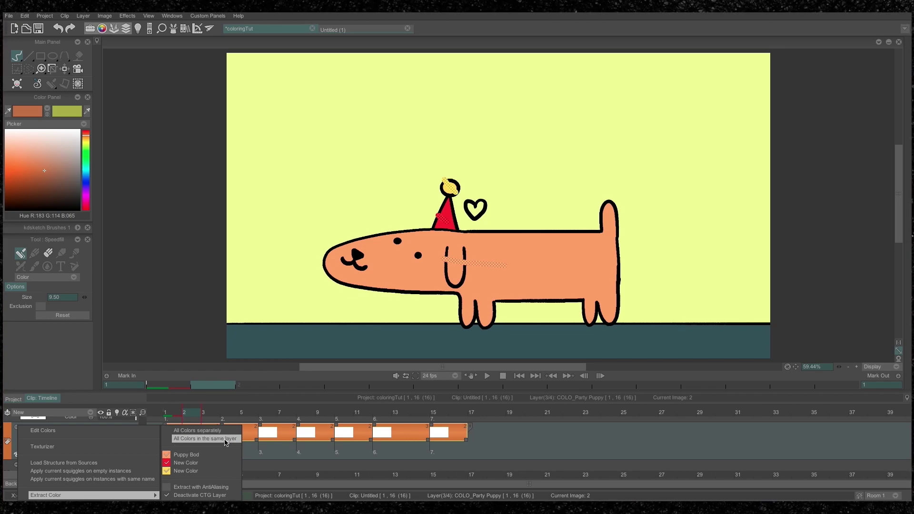
left_click(226, 439)
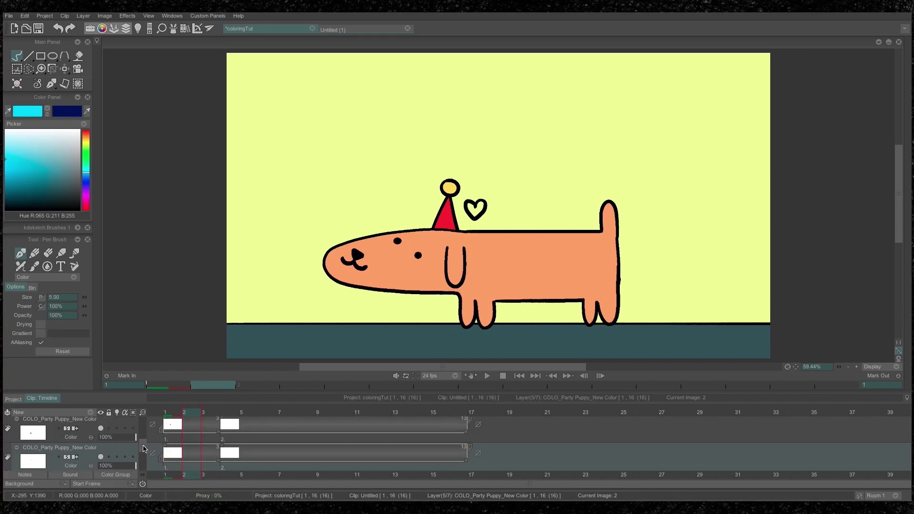
left_click_drag(142, 447, 150, 467)
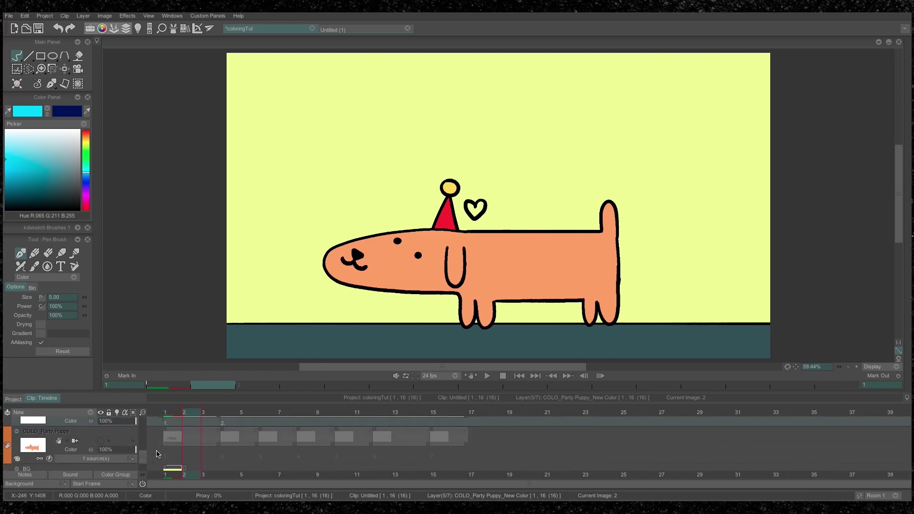
key("ctrl+z")
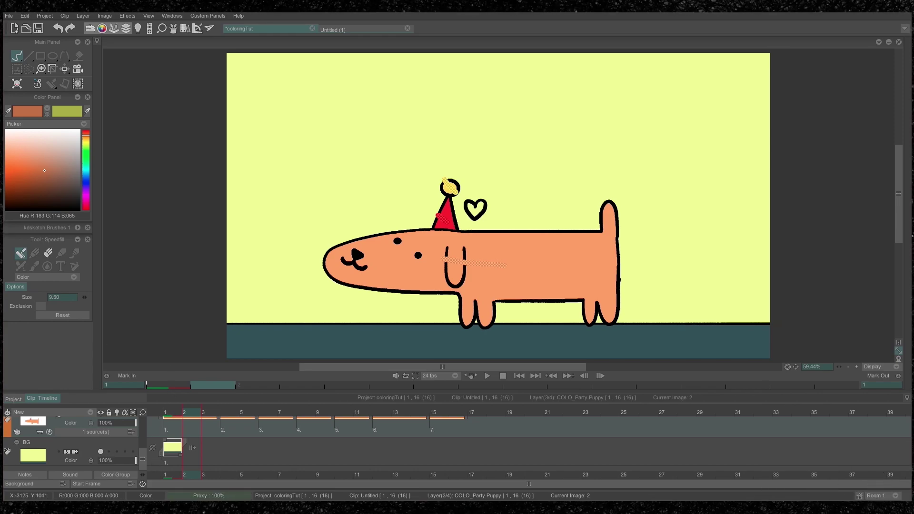
At frame 4, fill the puppy's body on the COLO_Party Puppy layer with orange Speedfill squiggles at size 9.
left_click_drag(143, 457, 142, 440)
left_click_drag(209, 415, 226, 416)
left_click(227, 419)
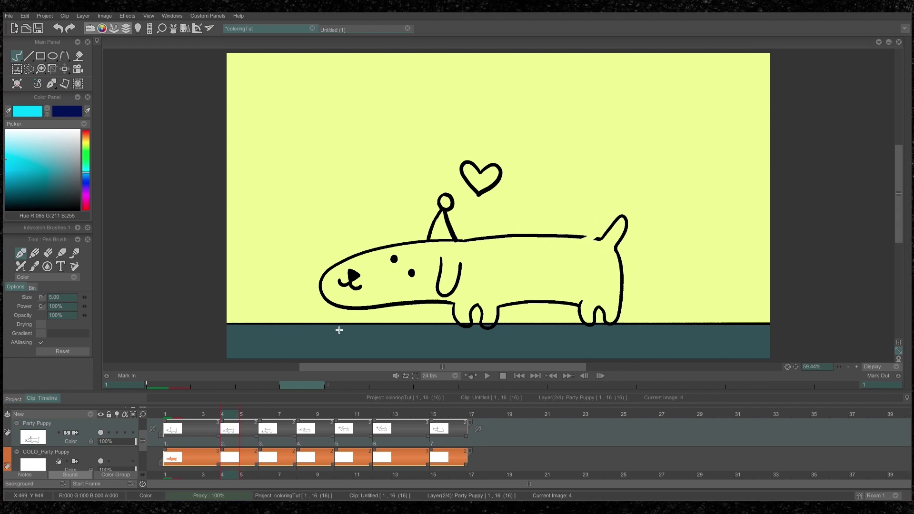
key("Down")
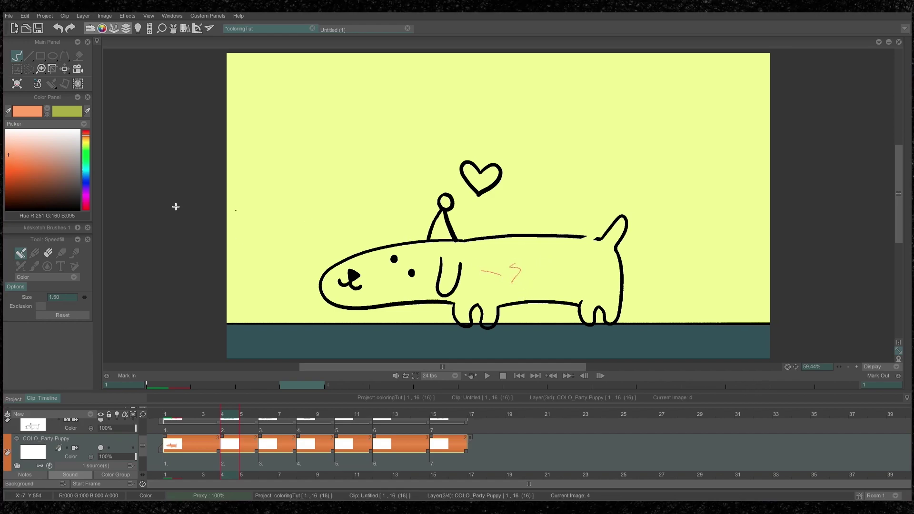
left_click_drag(89, 299, 148, 263)
left_click_drag(499, 265, 586, 267)
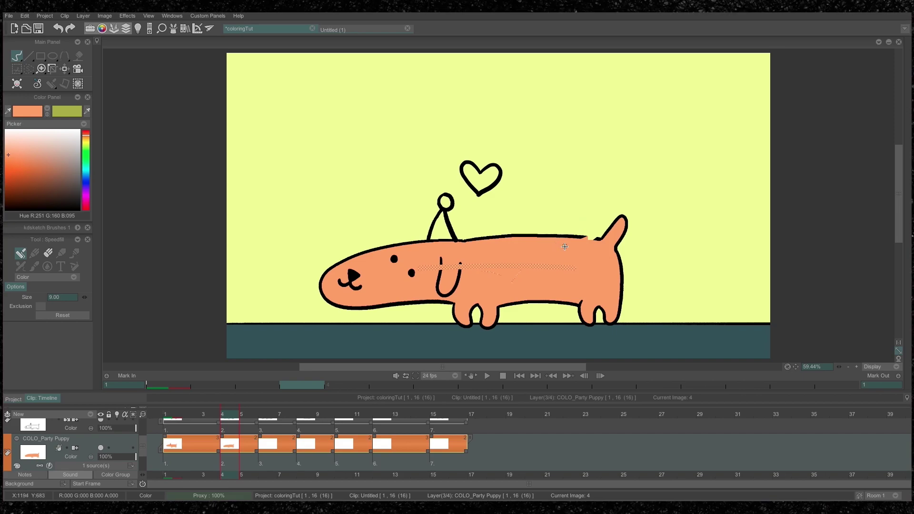
Close the gap in the puppy's outline beside the tail on the Party Puppy layer and restore the body fill.
key("ctrl+z")
key("ctrl+z")
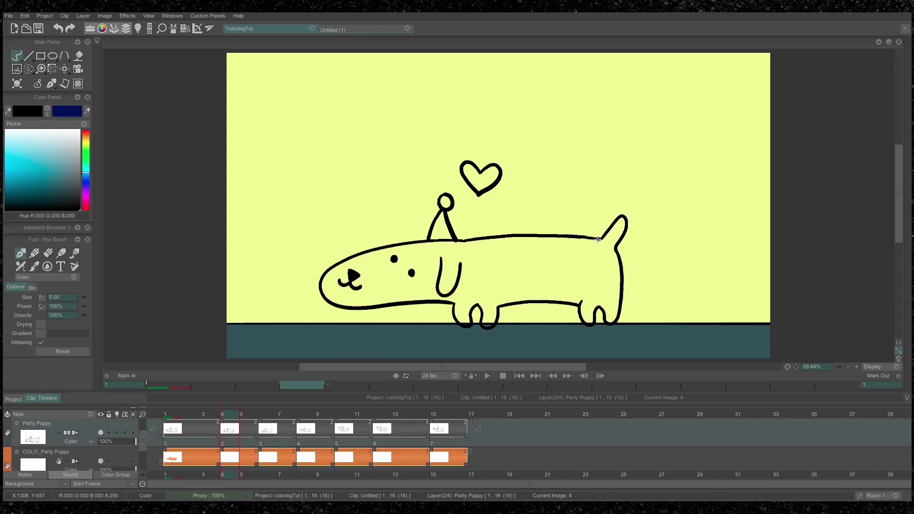
key("ctrl+shift+z")
key("ctrl+shift+z")
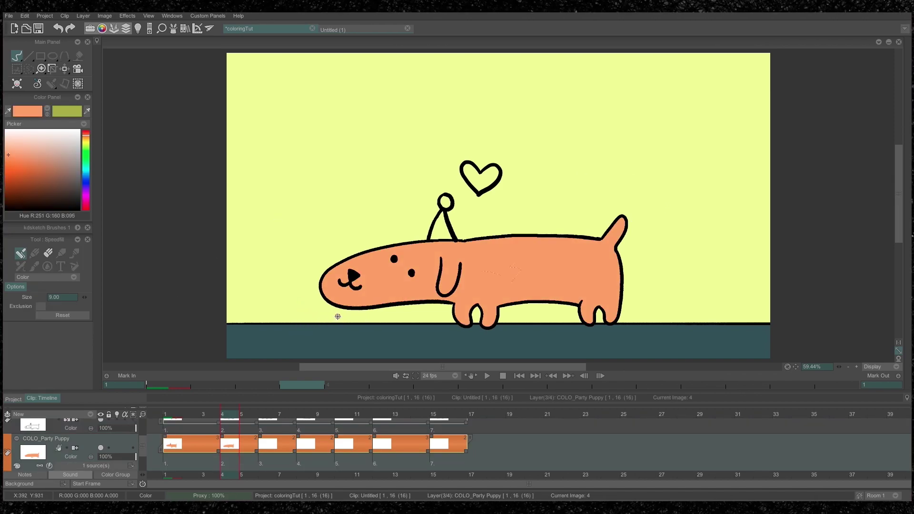
Erase the tail on the Party Puppy layer, redraw it as a round stub with the Pen Brush and undo it.
key("Up")
left_click(48, 253)
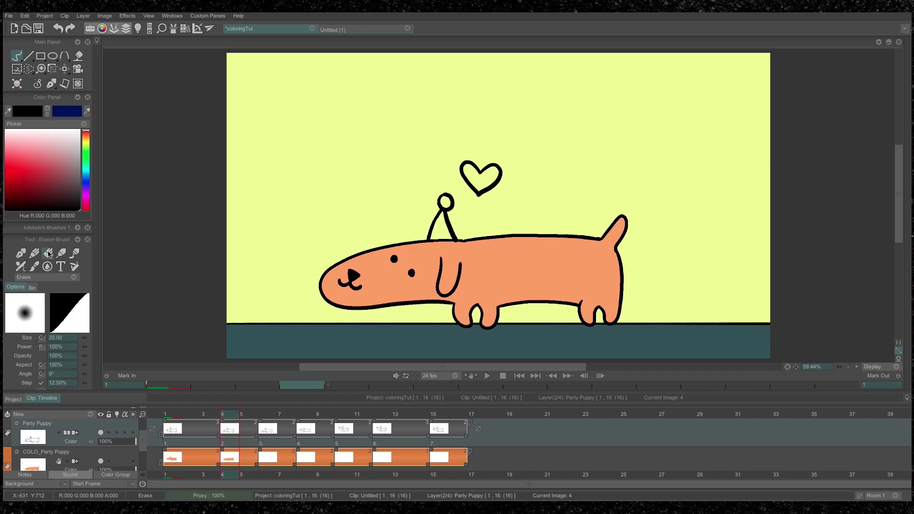
mouse_move(602, 236)
left_mouse_down()
mouse_move(623, 241)
mouse_move(625, 220)
left_mouse_up()
left_click(21, 253)
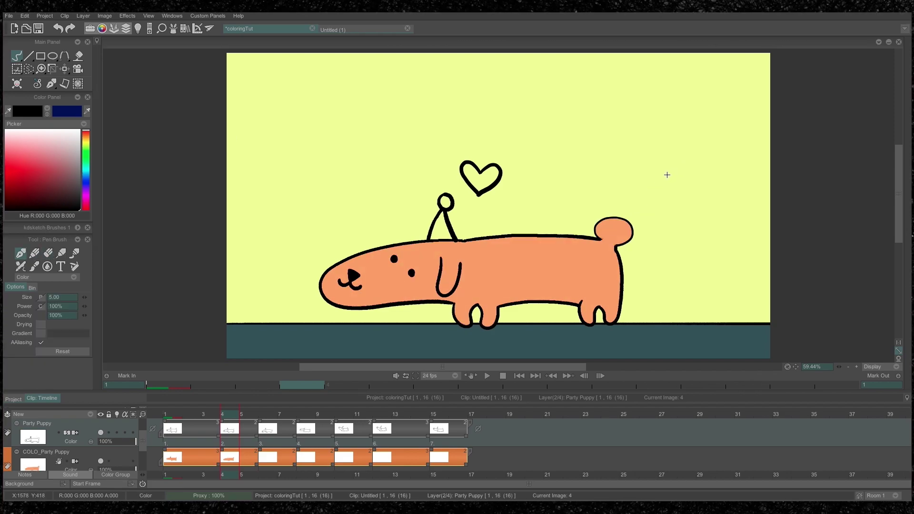
key("ctrl+z")
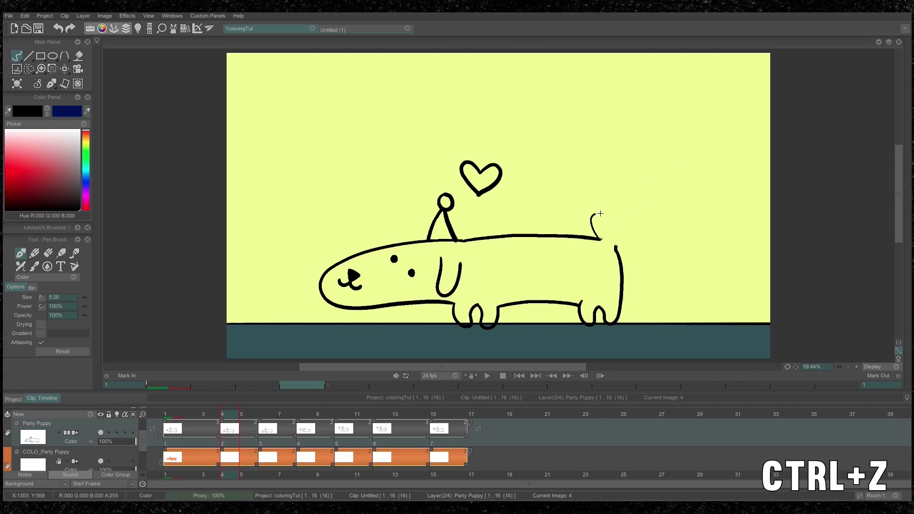
Draw another tail outline on the puppy at frame 4 and undo it.
left_click_drag(619, 244, 599, 236)
key("ctrl+z")
key("ctrl+z")
key("ctrl+z")
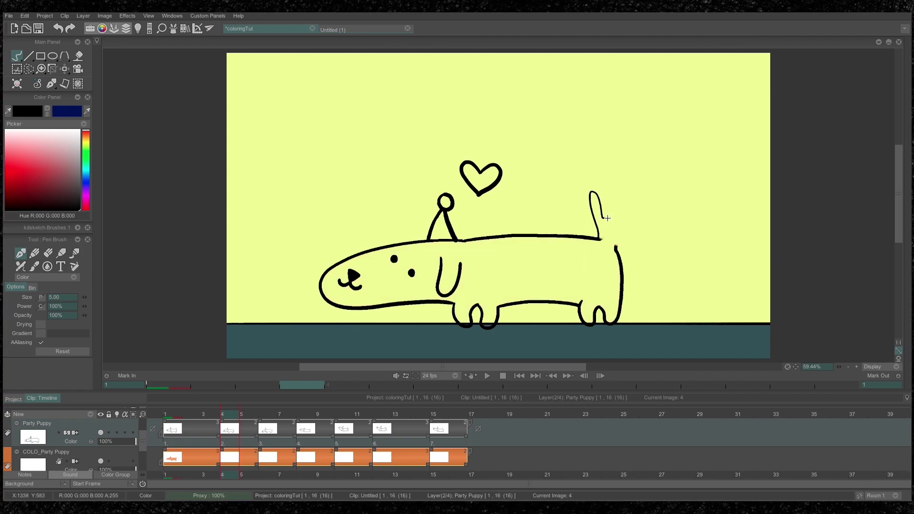
Draw a tail shaped like the word "Hi" and undo the tail edits back to the original drawing.
left_click_drag(608, 242, 624, 226)
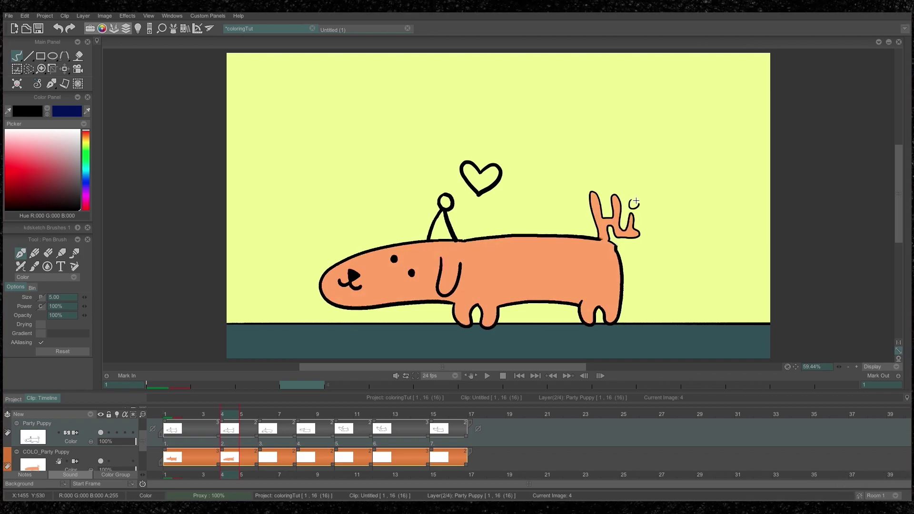
key("ctrl+z")
key("ctrl+z")
key("ctrl+z")
mouse_move(601, 240)
left_mouse_down()
mouse_move(632, 215)
mouse_move(622, 243)
left_mouse_up()
key("ctrl+z")
key("ctrl+z")
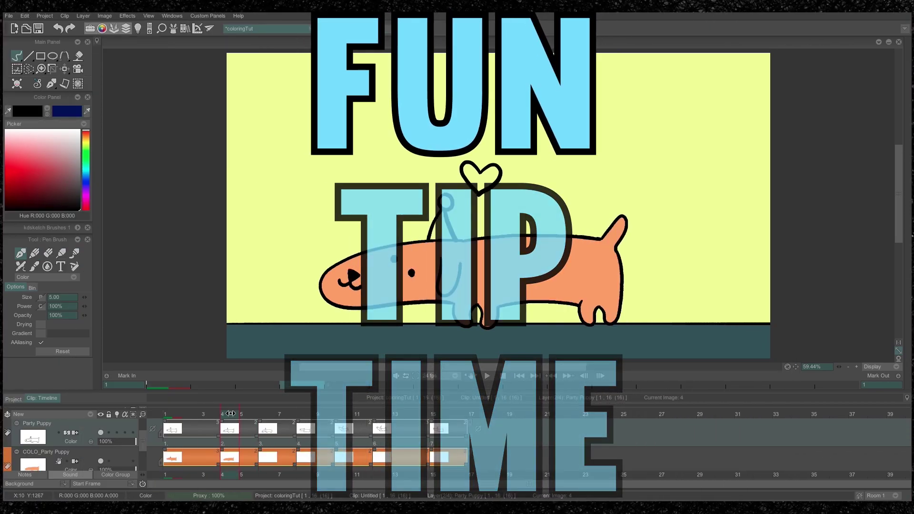
left_click_drag(239, 421, 222, 436)
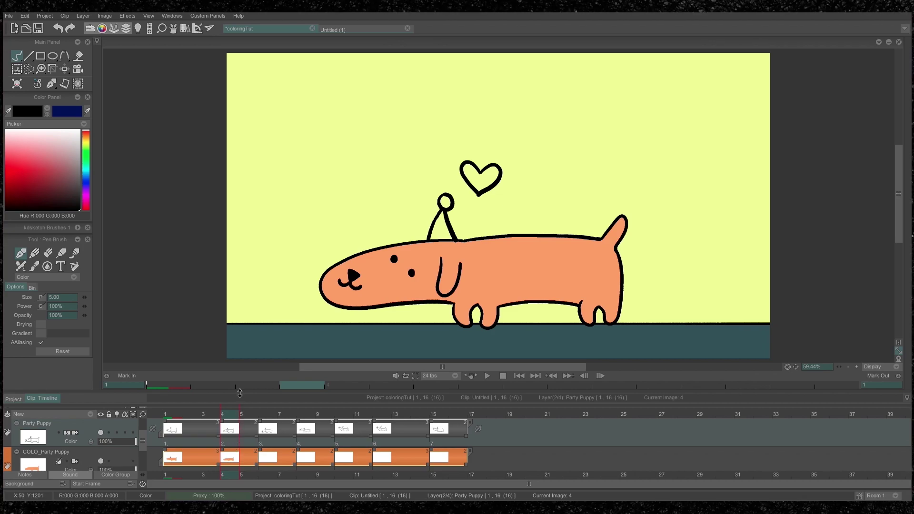
scroll(141, 441, "up", 1)
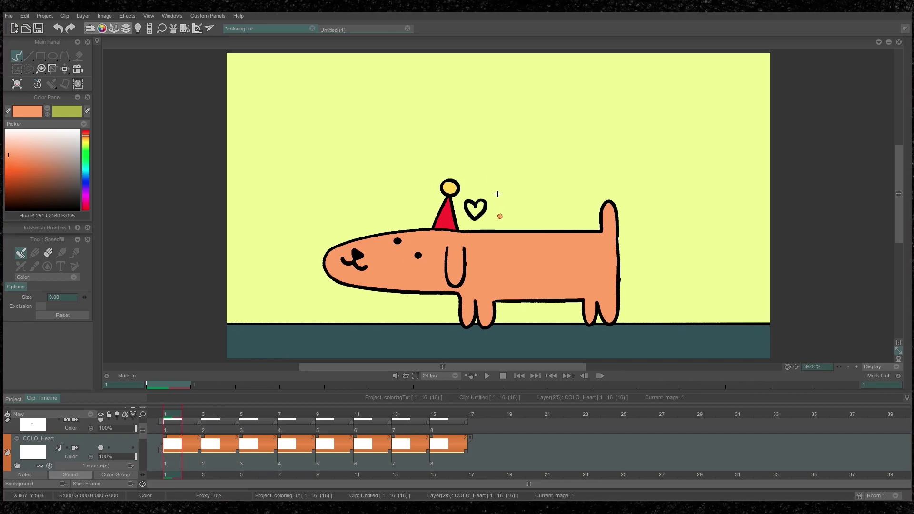
On the COLO_Heart layer, draw a long vertical pink squiggle (R255 G69 B109) at size 6 along the heart's path.
left_click_drag(87, 201, 86, 208)
left_click_drag(191, 415, 251, 440)
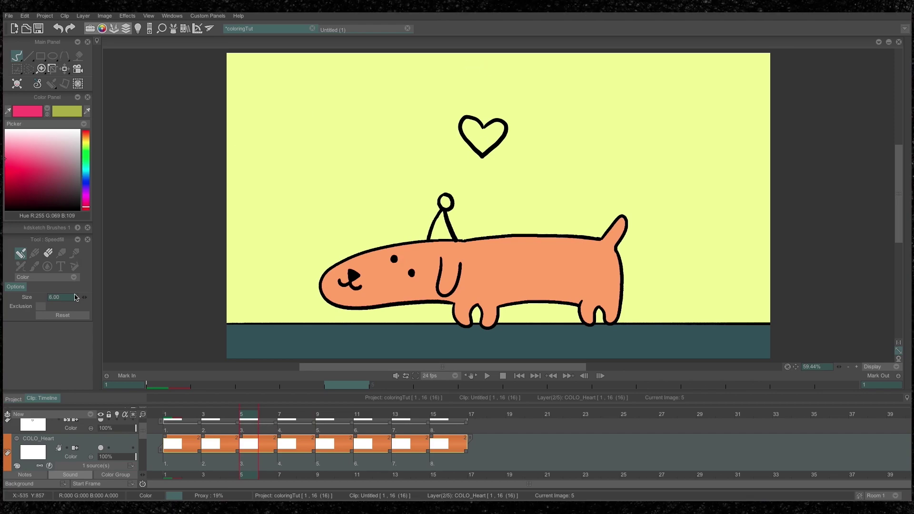
left_click_drag(484, 69, 482, 227)
Apply the current squiggles on the empty instances of the COLO_Heart layer, keeping its original exposure timing.
mouse_move(197, 438)
left_mouse_down()
mouse_move(462, 438)
mouse_move(273, 436)
left_mouse_up()
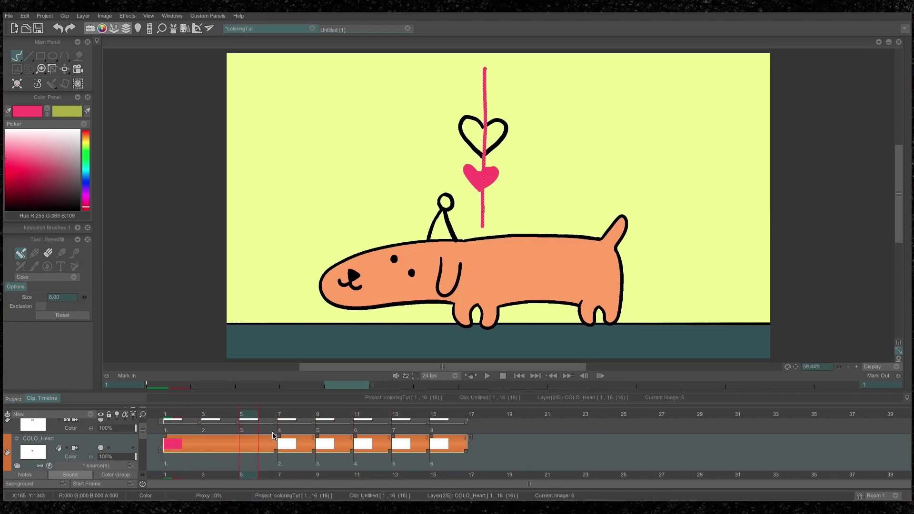
key("ctrl+z")
right_click(24, 469)
left_click(64, 471)
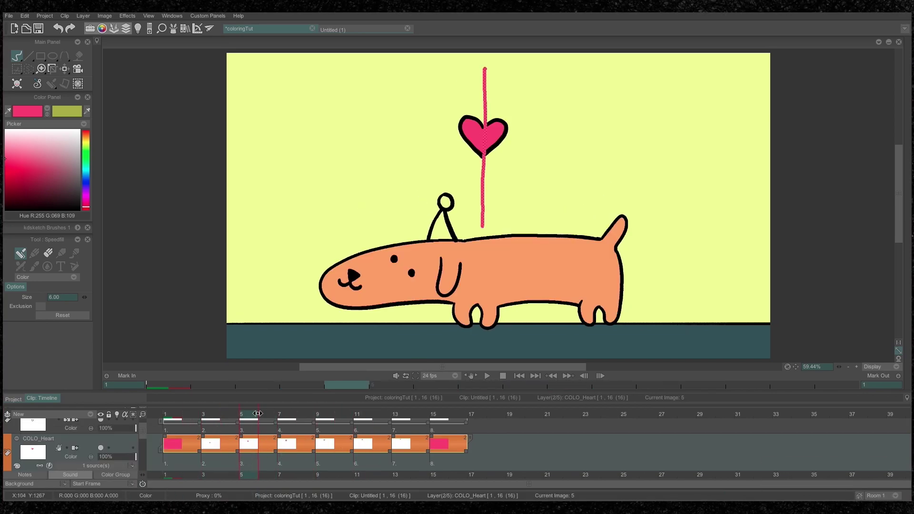
Check the heart's colouring across the frames and clear the spilled pink fill from the flooded COLO_Heart instances.
mouse_move(256, 415)
left_mouse_down()
mouse_move(421, 428)
mouse_move(186, 450)
mouse_move(175, 428)
mouse_move(438, 421)
left_mouse_up()
key("Delete")
key("Delete")
mouse_move(193, 415)
left_mouse_down()
mouse_move(382, 438)
mouse_move(285, 452)
mouse_move(414, 454)
mouse_move(247, 459)
left_mouse_up()
Fill the puppy's body with the orange Puppy Bod colour on the remaining COLO_Party Puppy instances through frame 15.
scroll(47, 443, "down", 3)
left_click(48, 431)
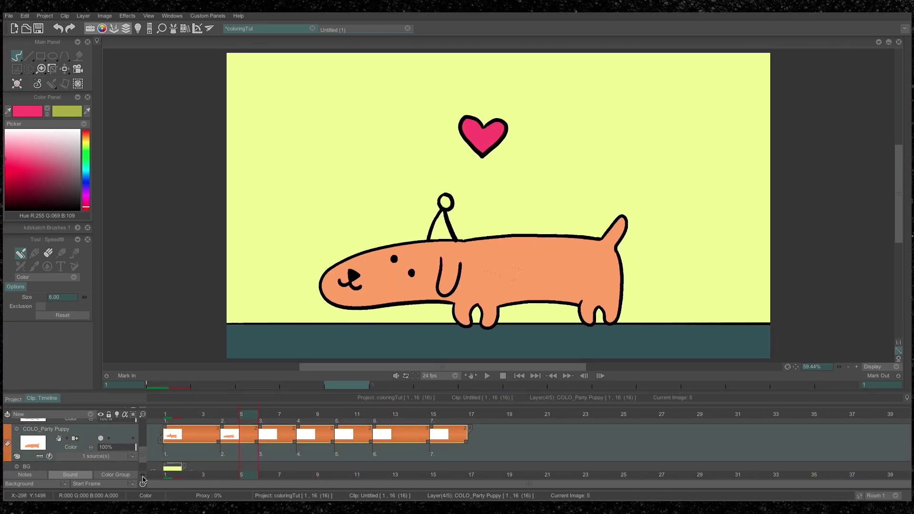
left_click(536, 237)
key("Right")
left_click_drag(439, 257, 577, 264)
key("Right")
key("Right")
left_click_drag(448, 238, 579, 257)
key("Right")
left_click_drag(447, 247, 572, 259)
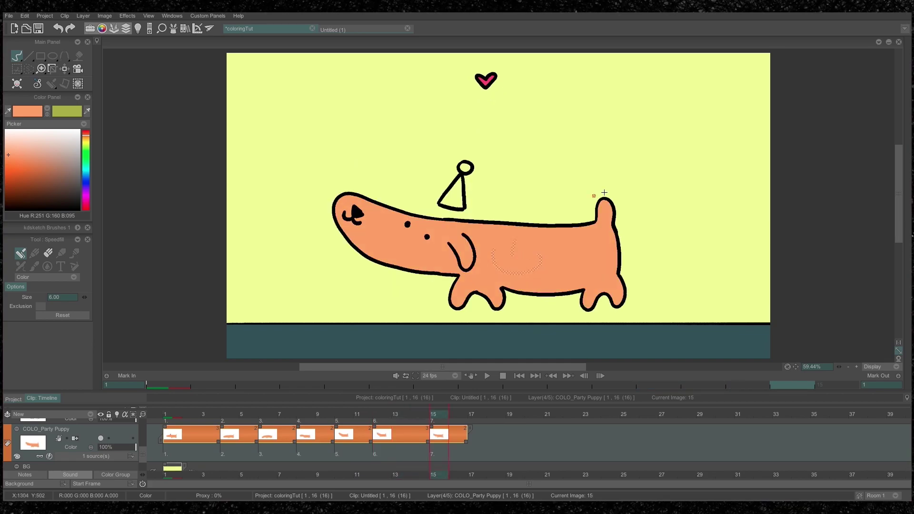
Name the hat and pompom colours Hat and puff in the COLO_Party Puppy colours and remove the brown New Color.
left_click_drag(434, 414, 208, 415)
double_click(155, 194)
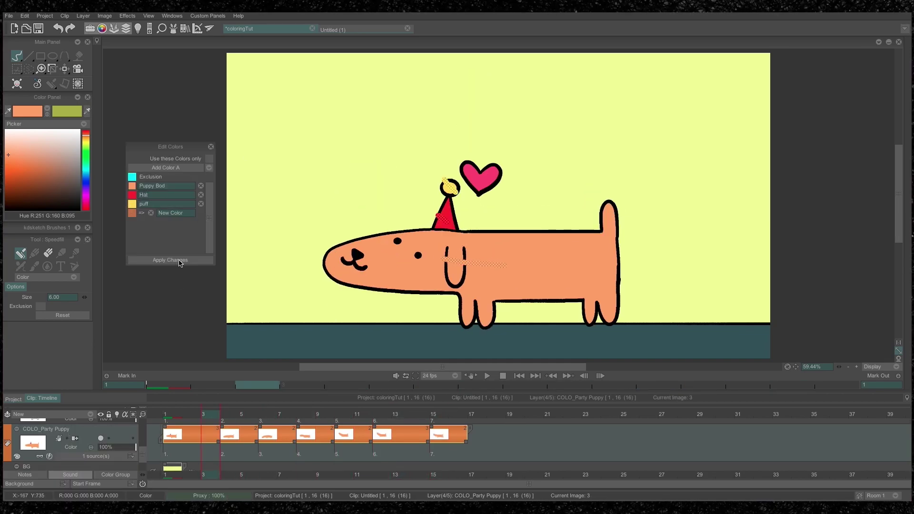
Fill the party hat with the red Hat colour on the remaining COLO_Party Puppy instances.
left_click(434, 218, "ctrl")
left_click_drag(434, 218, 453, 225)
key("Right")
key("Right")
key("Right")
left_click_drag(447, 191, 459, 200)
Fill the hat's pompom with the yellow puff colour on the remaining COLO_Party Puppy instances.
left_click(132, 204)
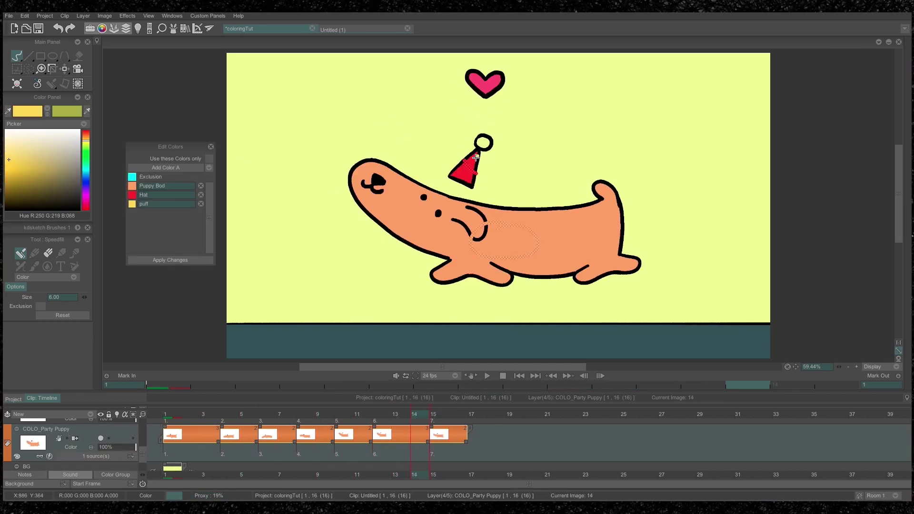
left_click_drag(478, 138, 490, 149)
key("Left")
key("Left")
left_click_drag(444, 179, 458, 194)
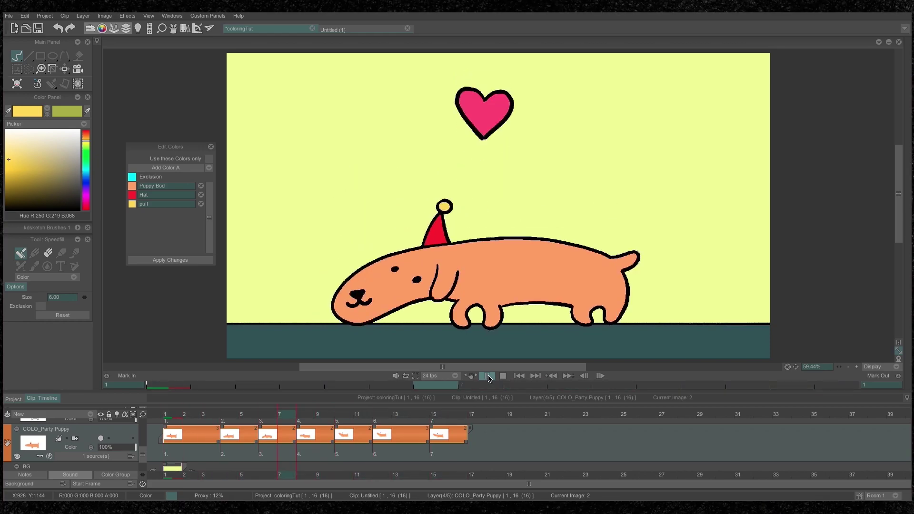
Play the animation to review the coloured puppy and heart.
left_click(488, 377)
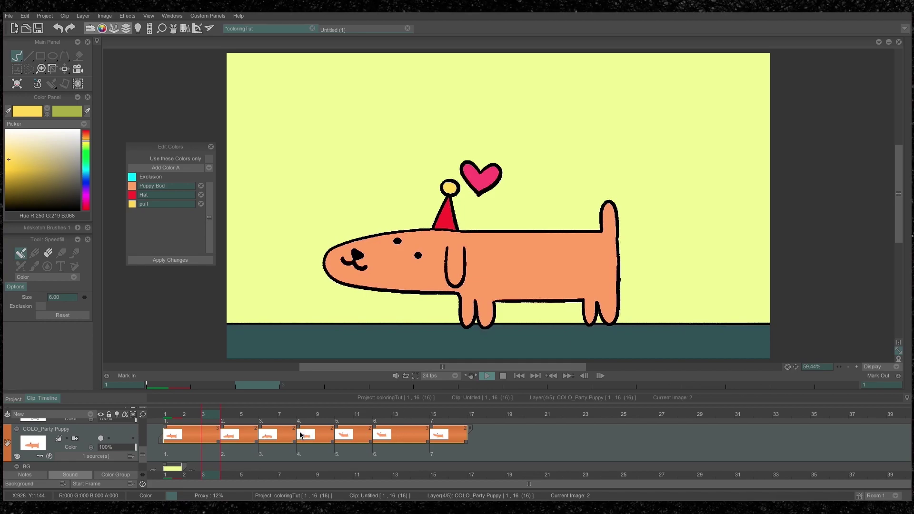
left_click_drag(264, 423, 265, 416)
Add an animation layer directly above the Party Puppy layer and name it Shadows.
left_click(63, 366)
left_click(164, 349)
left_click(166, 351)
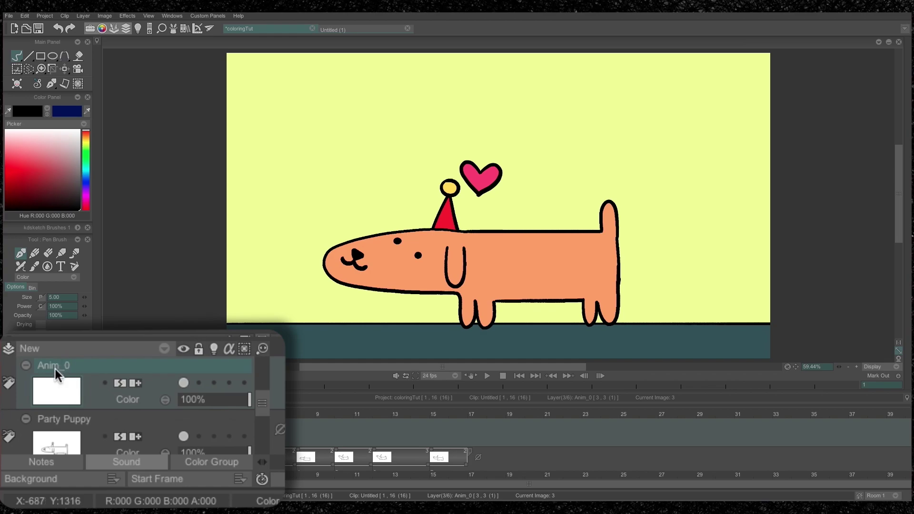
double_click(56, 368)
type("Shadows")
key("Return")
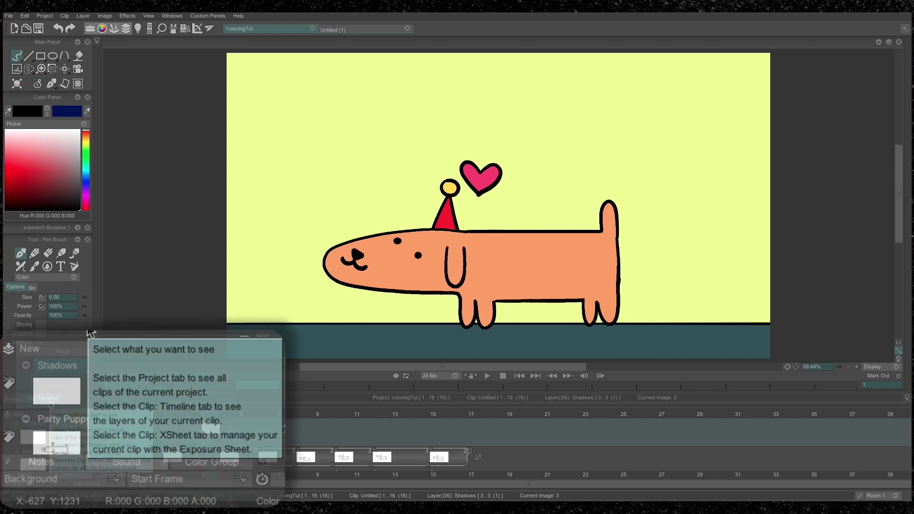
Clear the green test line on the Shadows layer and set the Pen Brush to size 6.5 in blue (R58 G9 B255).
left_click(85, 155)
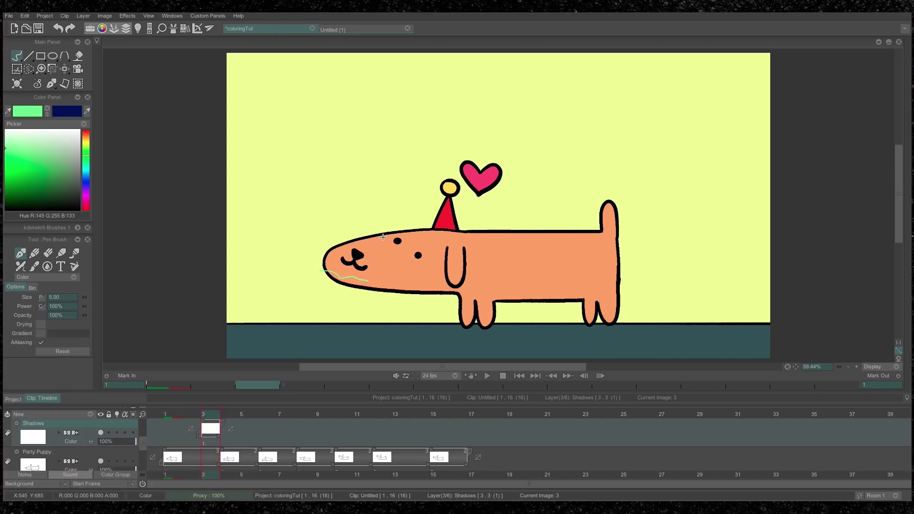
key("Delete")
left_click_drag(84, 298, 88, 288)
left_click(87, 186)
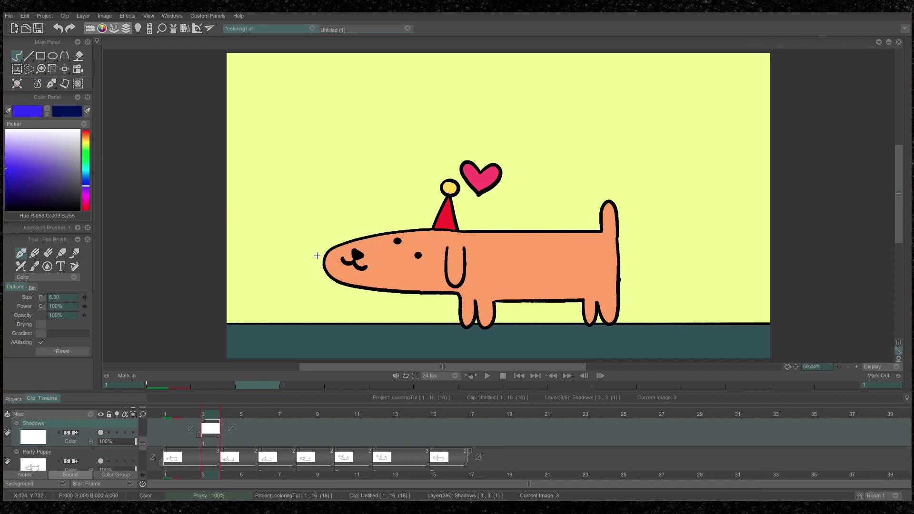
key("Delete")
At frame 3 on the Shadows layer, replace the single belly stroke with separate blue shadow lines along the jaw and under the belly.
mouse_move(434, 288)
left_mouse_down()
mouse_move(543, 294)
mouse_move(634, 283)
left_mouse_up()
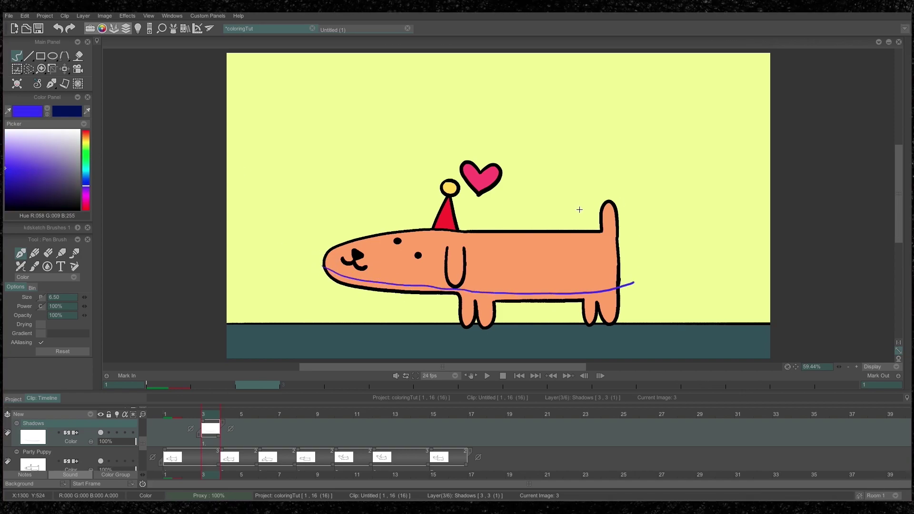
key("Delete")
mouse_move(495, 301)
left_mouse_down()
mouse_move(562, 290)
mouse_move(584, 300)
left_mouse_up()
left_click_drag(319, 261, 456, 301)
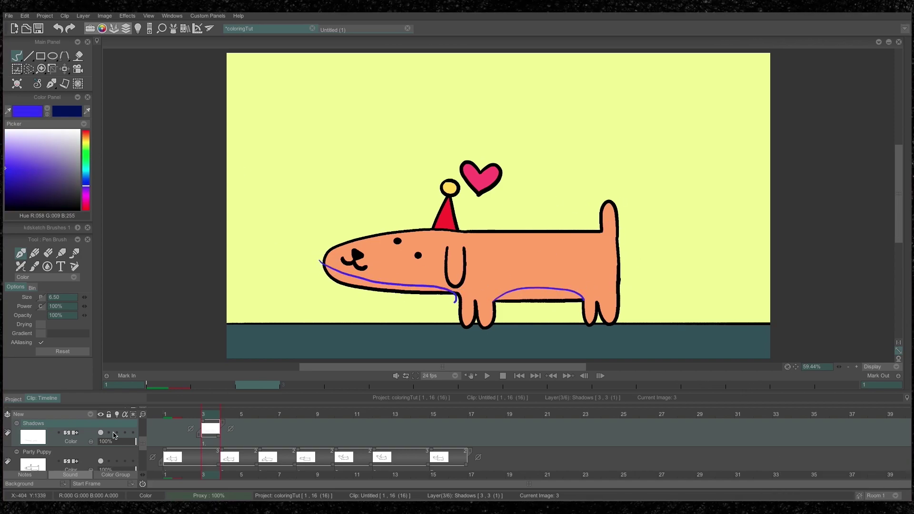
Draw blue shadow lines along the puppy's jaw and belly on the Shadows layer for the poses at frames 4, 6 and 8.
key("Right")
key("Right")
key("Right")
mouse_move(344, 324)
left_mouse_down()
mouse_move(432, 299)
mouse_move(446, 309)
left_mouse_up()
key("Right")
key("Right")
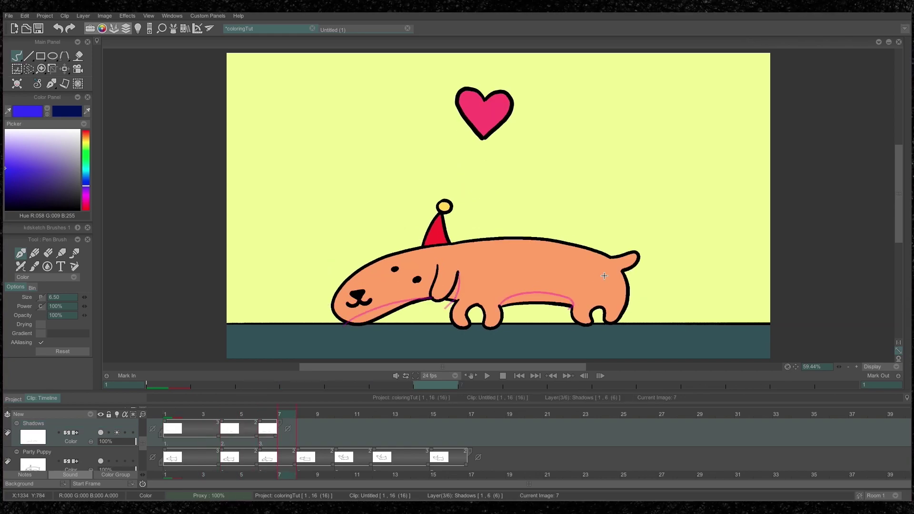
mouse_move(329, 267)
left_mouse_down()
mouse_move(437, 273)
mouse_move(446, 302)
left_mouse_up()
left_click_drag(511, 301, 574, 300)
Draw the jaw and belly shadow lines for the poses at frames 10, 12 and 15 on the Shadows layer.
key("Right")
key("Right")
key("ctrl+z")
left_click_drag(346, 189, 451, 262)
left_click_drag(495, 268, 585, 268)
key("Right")
key("Right")
left_click_drag(350, 185, 452, 261)
key("Right")
key("Right")
key("Right")
mouse_move(345, 241)
left_mouse_down()
mouse_move(391, 265)
mouse_move(454, 278)
left_mouse_up()
left_click_drag(500, 294, 590, 291)
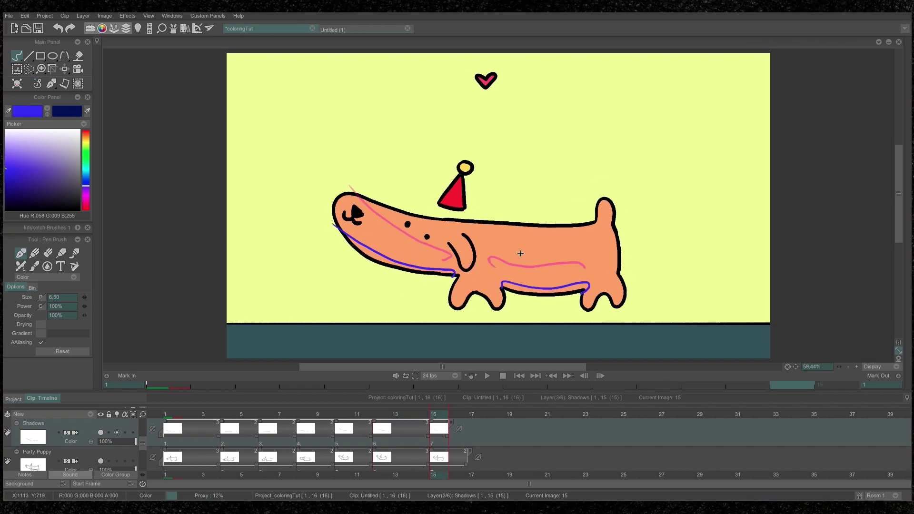
Add a shadow line beside the ear in each pose and extend the last Shadows drawing to frame 16.
left_click_drag(461, 246, 451, 269)
left_click(173, 414)
left_click(230, 414)
left_click_drag(265, 414, 439, 414)
left_click_drag(451, 423, 470, 422)
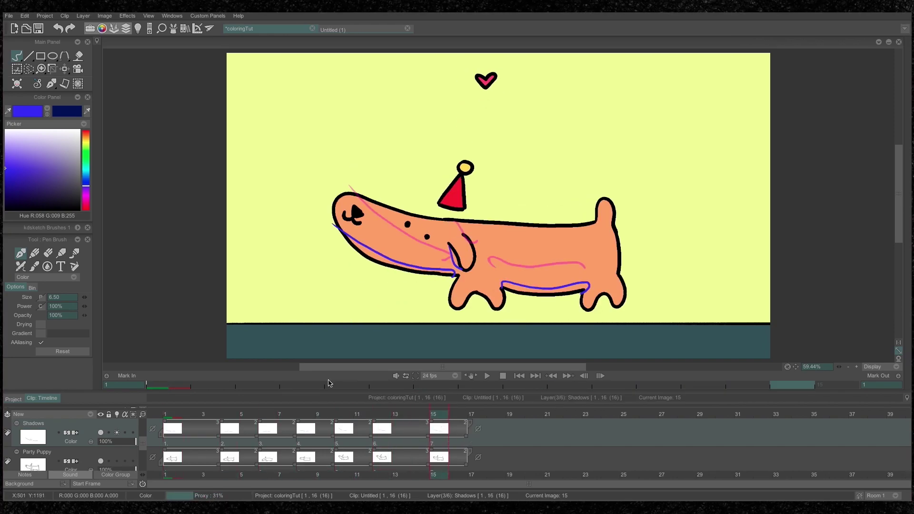
left_click(165, 385)
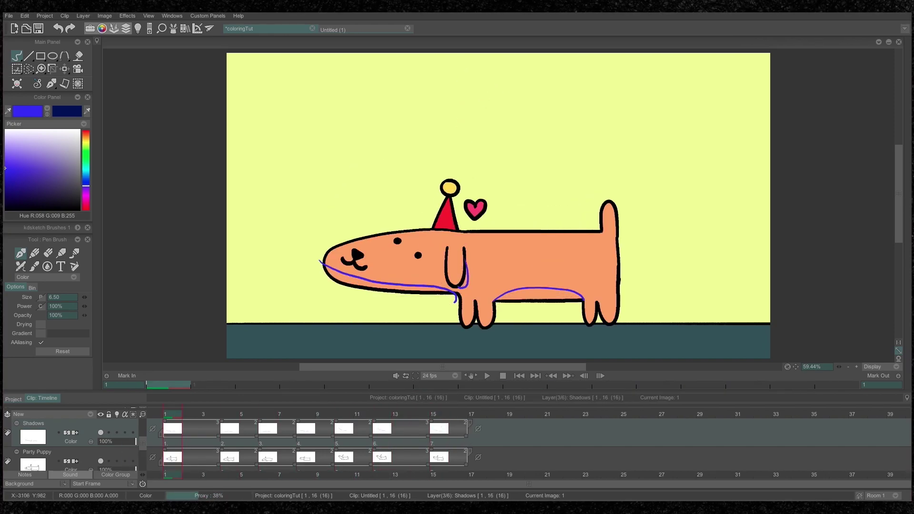
Create a Colo & Texture layer named COLO_Shadows from the Shadows layer and add Party Puppy as a second source.
left_click(85, 417)
left_click(136, 432)
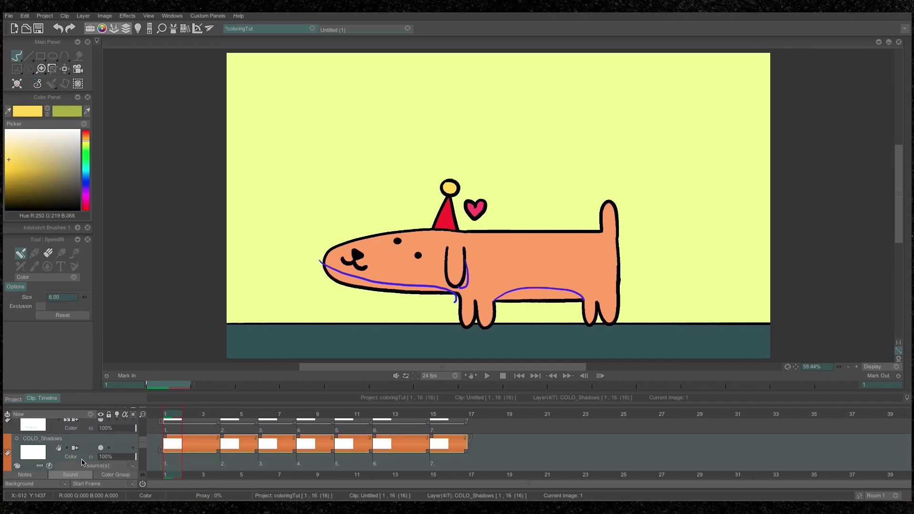
left_click_drag(143, 440, 144, 442)
left_click(112, 449)
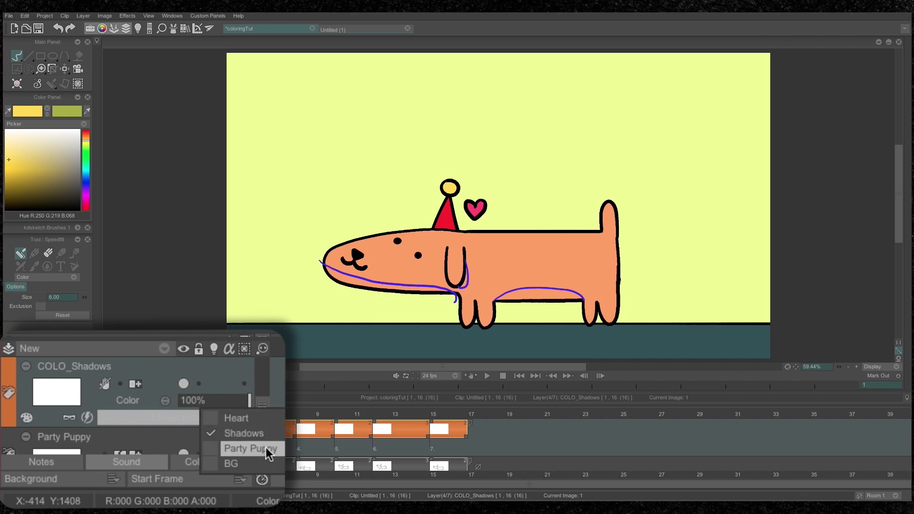
left_click(265, 448)
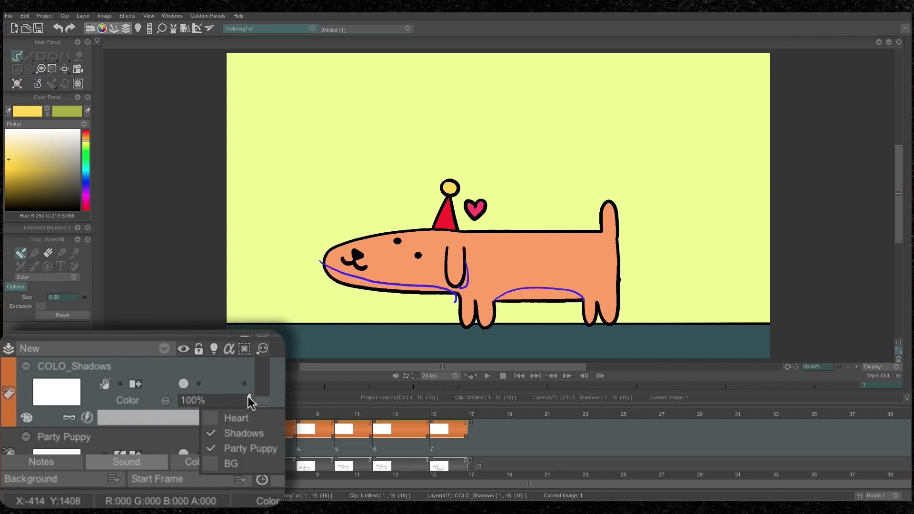
left_click(269, 388)
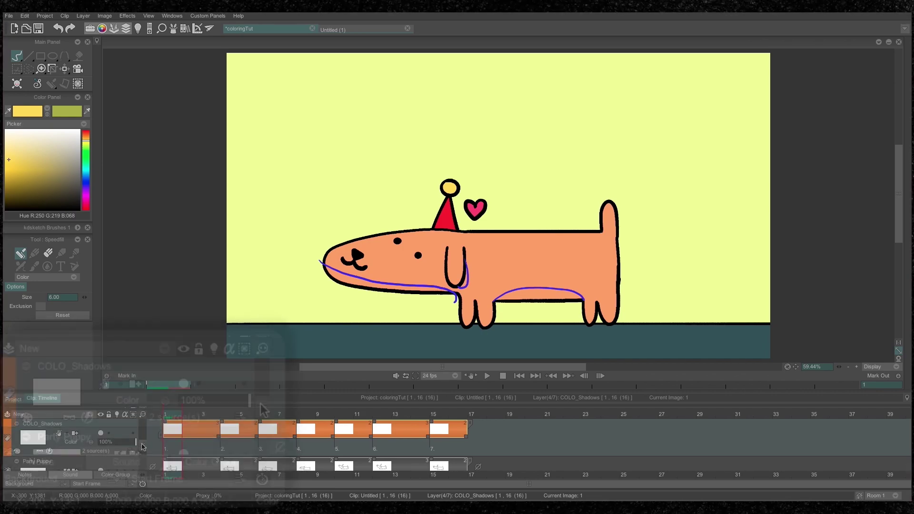
Speedfill the jaw, belly and ear shadow areas on COLO_Shadows with a darker orange (R241 G130 B65).
left_click(360, 258)
left_click_drag(17, 157, 10, 157)
left_click_drag(85, 136, 84, 131)
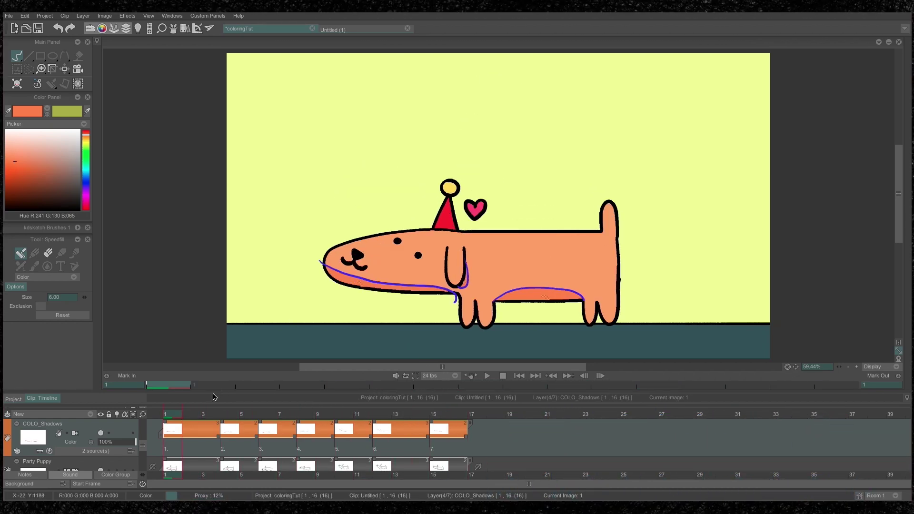
Reduce the Shadows line layer's opacity to 0% and play the animation to review the shading.
scroll(137, 443, "up", 2)
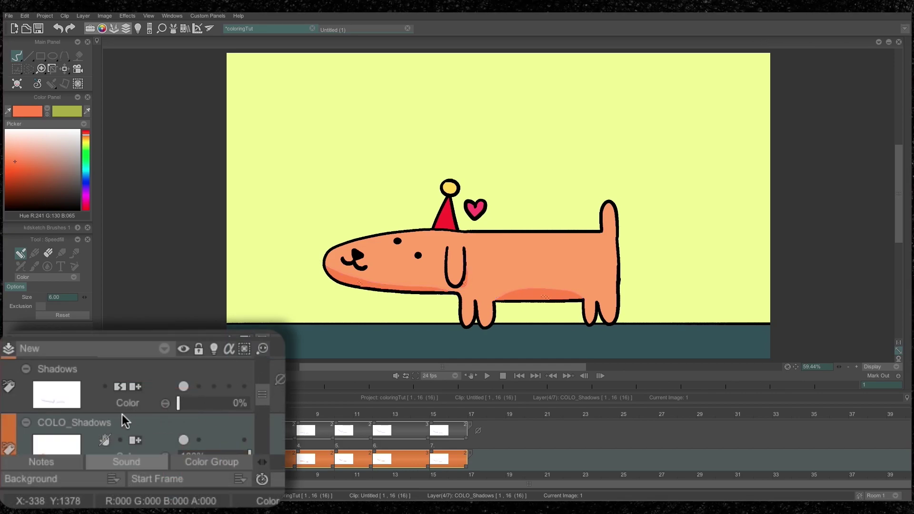
key("Up")
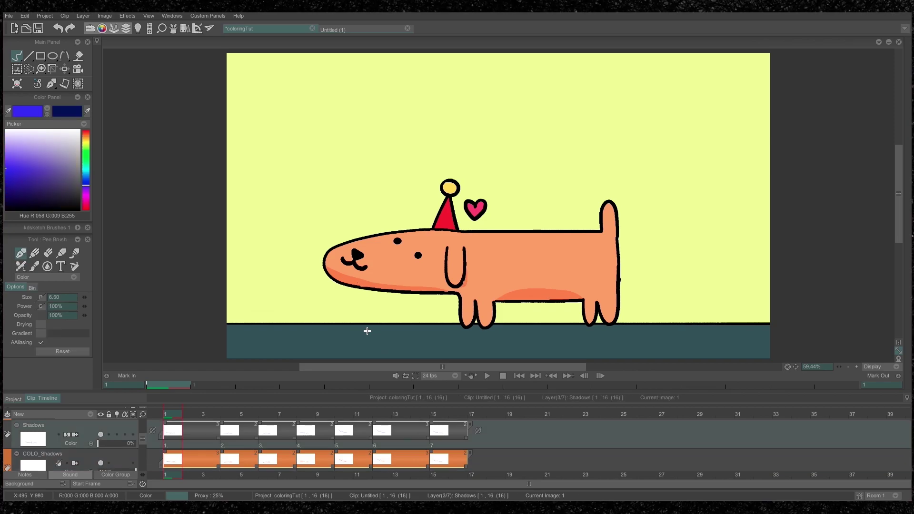
left_click(487, 376)
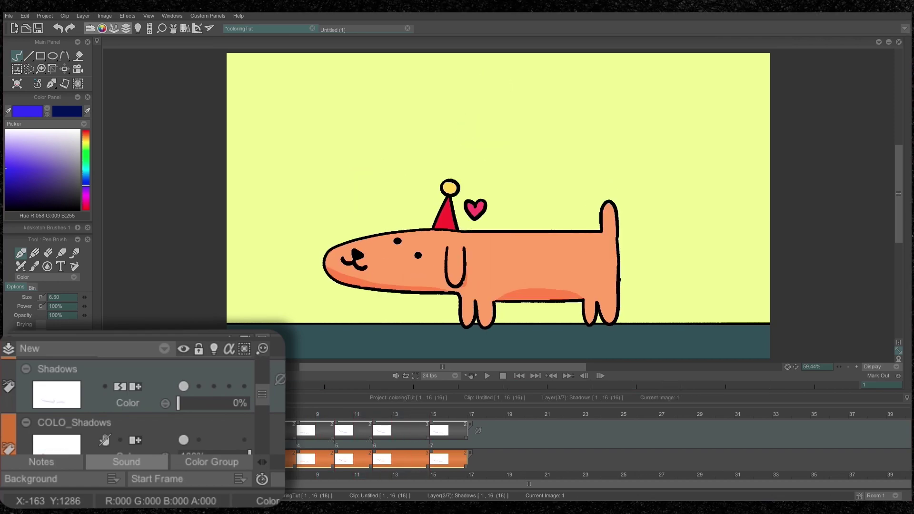
Convert COLO_Shadows to an animation layer with Make Anim and delete the Shadows line layer.
right_click(257, 402)
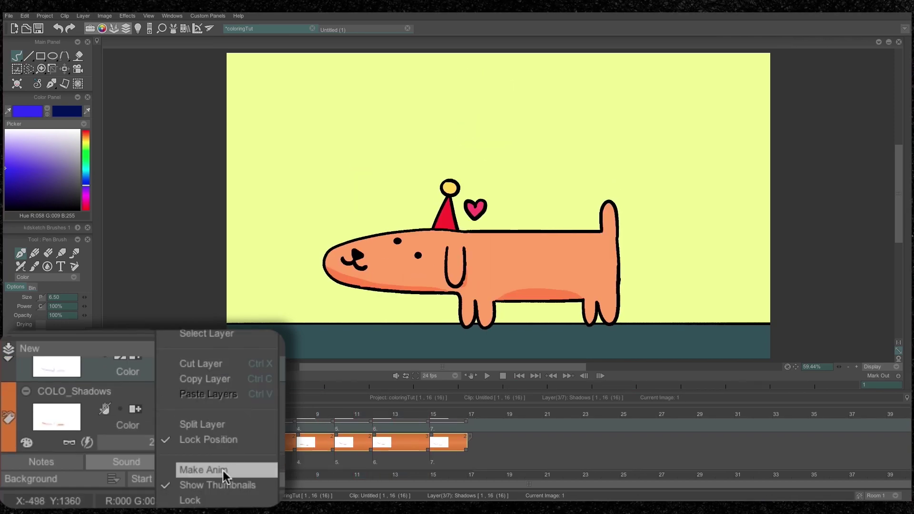
left_click(258, 473)
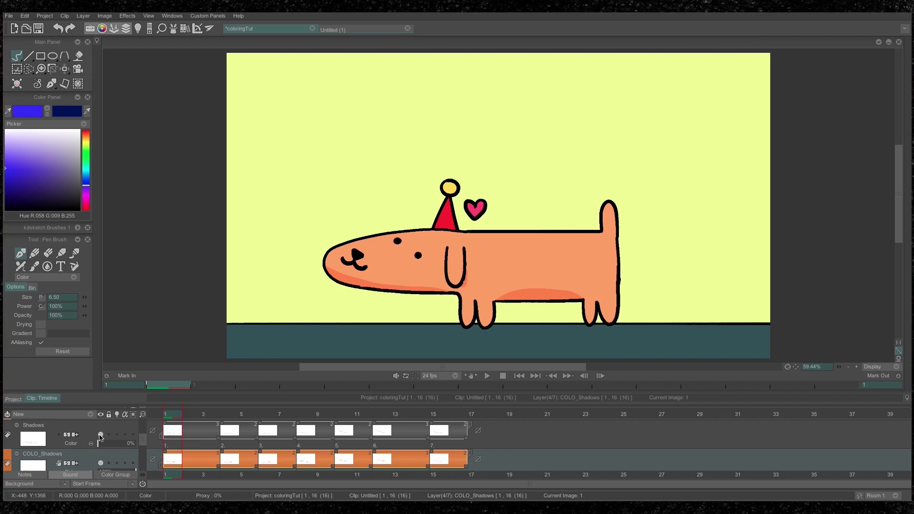
right_click(83, 431)
mouse_move(152, 365)
left_click(180, 366)
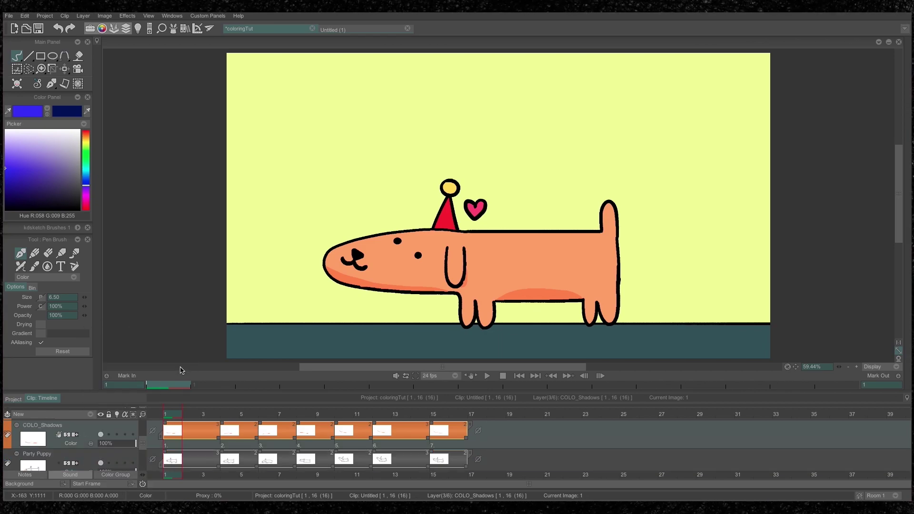
At frame 4 on COLO_Shadows, set the Eraser Brush to a flat, hard-edged profile with size 11.
left_click_drag(201, 417, 235, 444)
key("e")
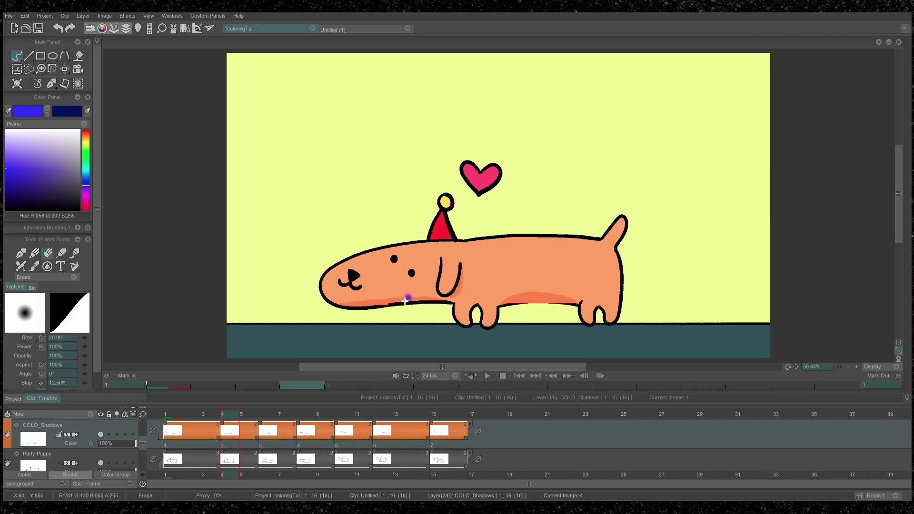
left_click_drag(98, 301, 98, 322)
left_click(69, 294)
left_click_drag(392, 173, 361, 172)
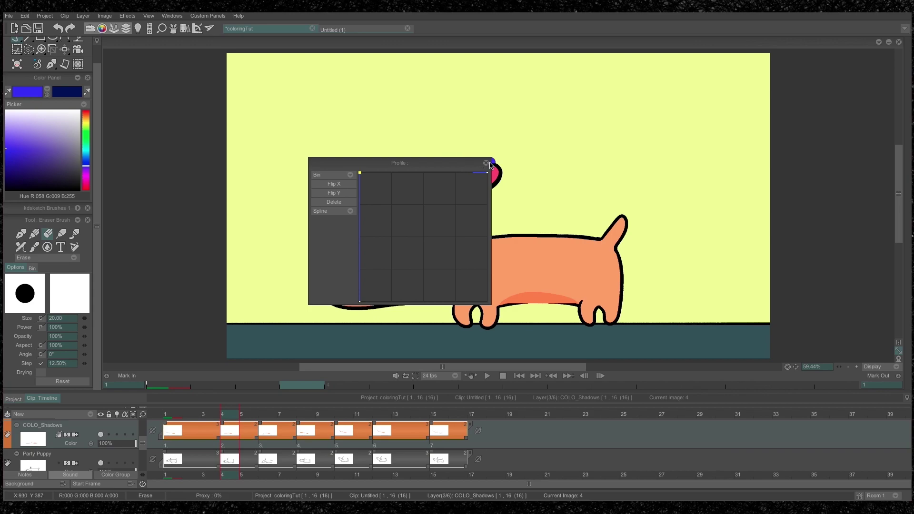
left_click(487, 163)
left_click_drag(85, 318, 69, 304)
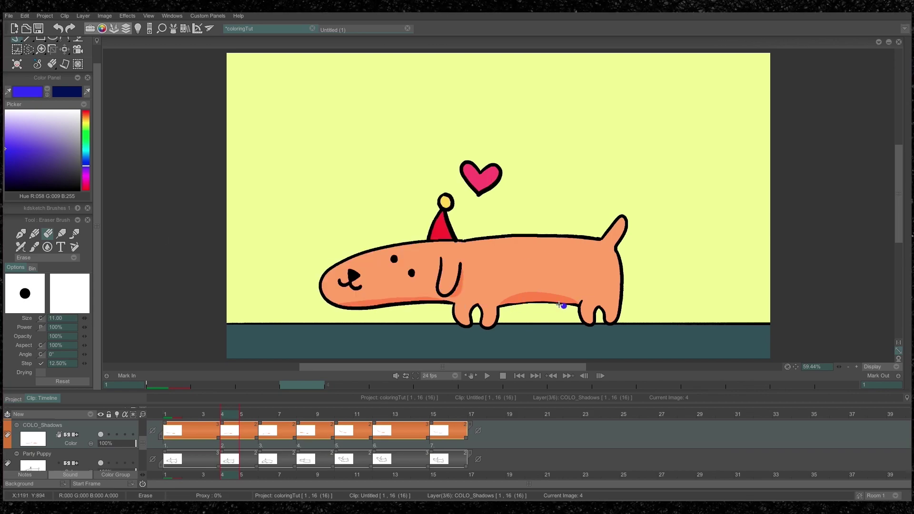
Go through the COLO_Shadows poses up to frame 15, erasing shadow colour that overlaps the outlines, and play the animation.
left_click(176, 414)
left_click(268, 414)
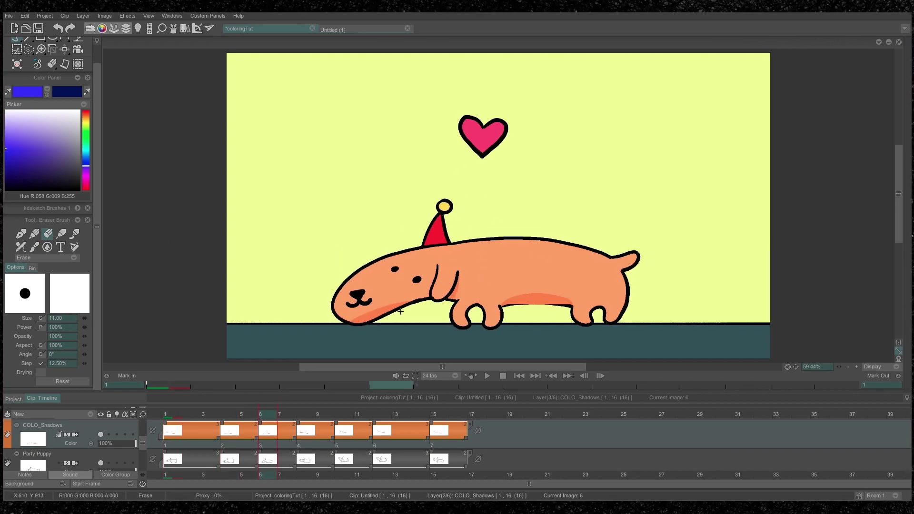
key("Right")
key("Right")
key("Right")
key("Right")
key("Right")
key("Right")
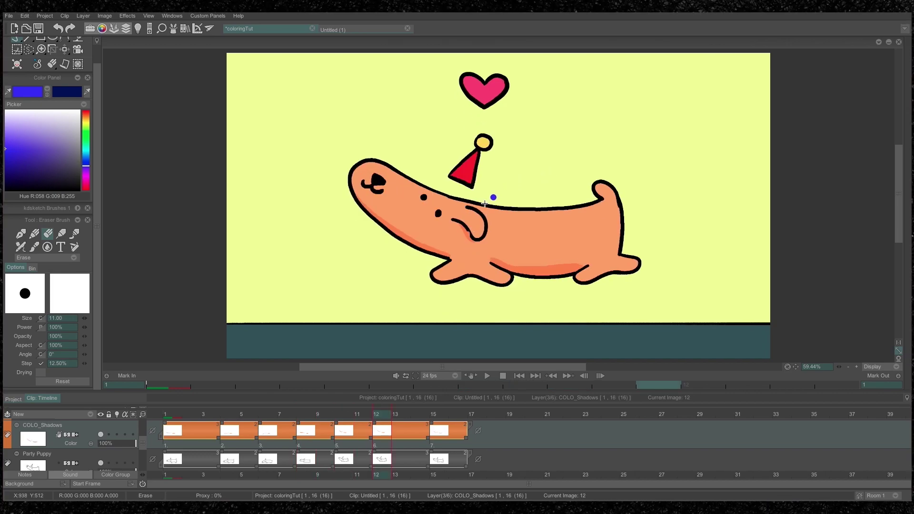
key("Right")
key("Right")
key("Right")
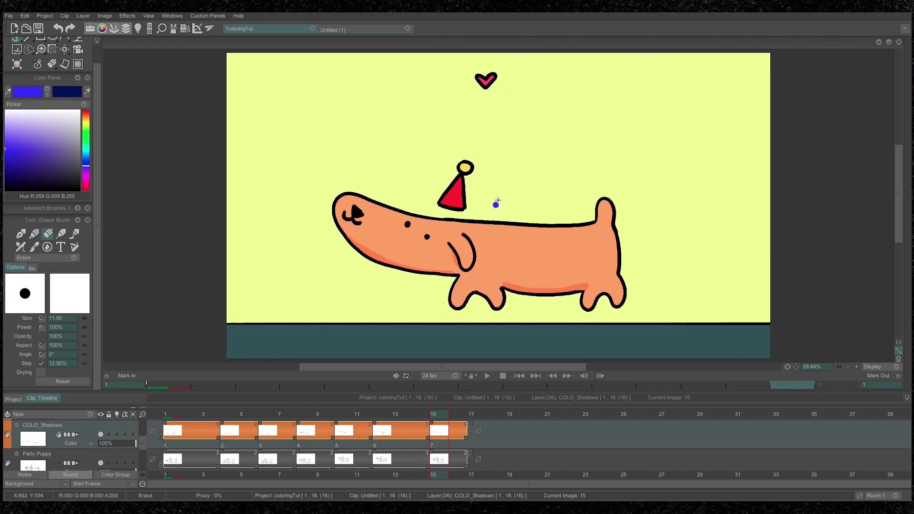
left_click(486, 377)
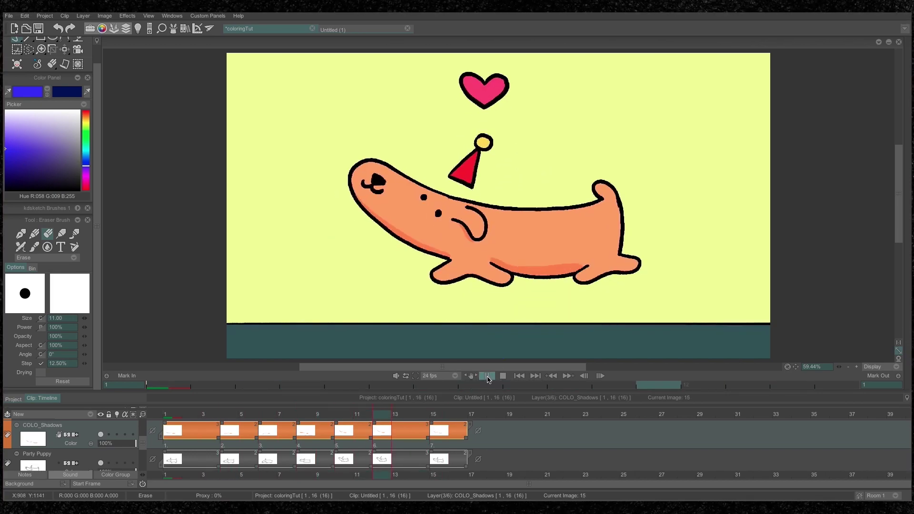